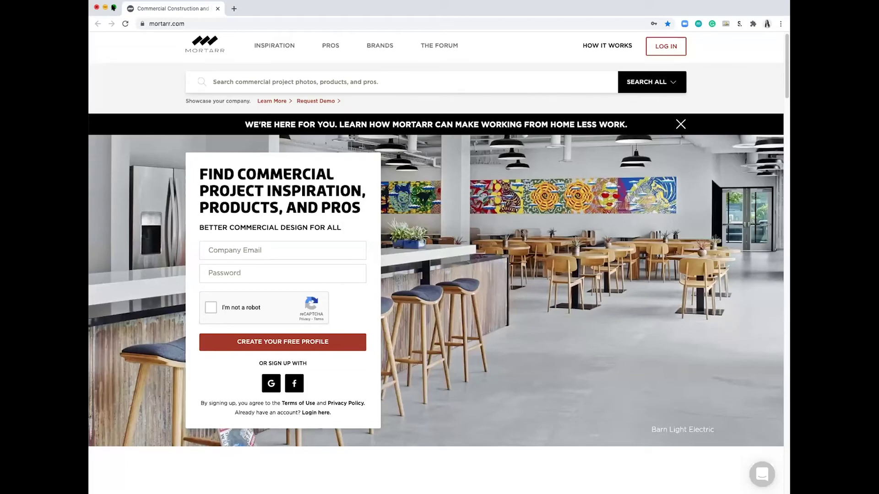
# Enlarge the browser window and log in to the Mortarr account with the saved e-mail credentials.
pyautogui.click(113, 7)
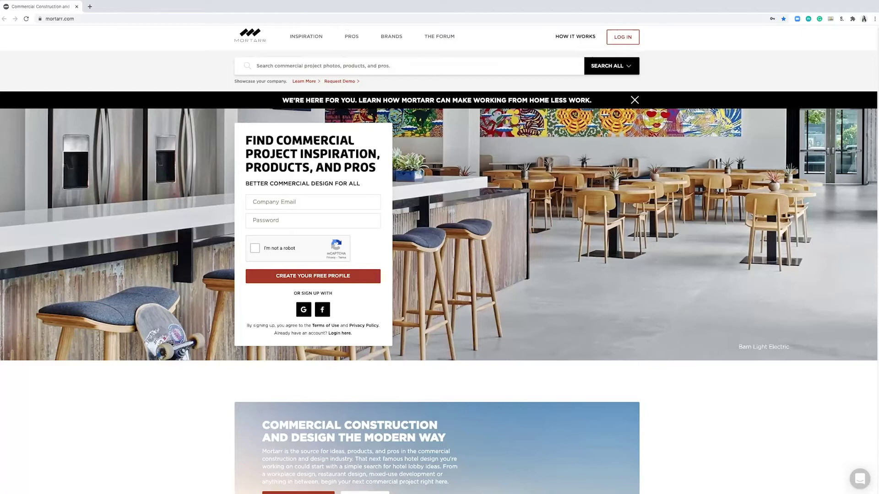
pyautogui.click(625, 40)
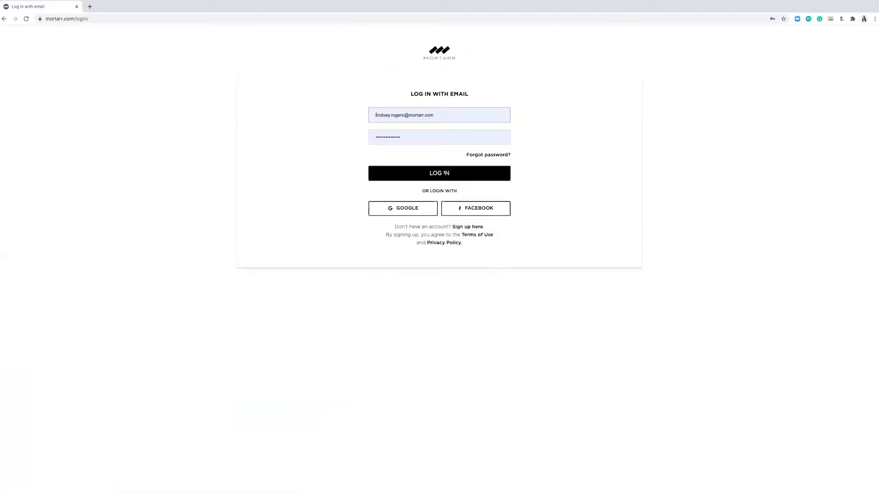
pyautogui.click(441, 176)
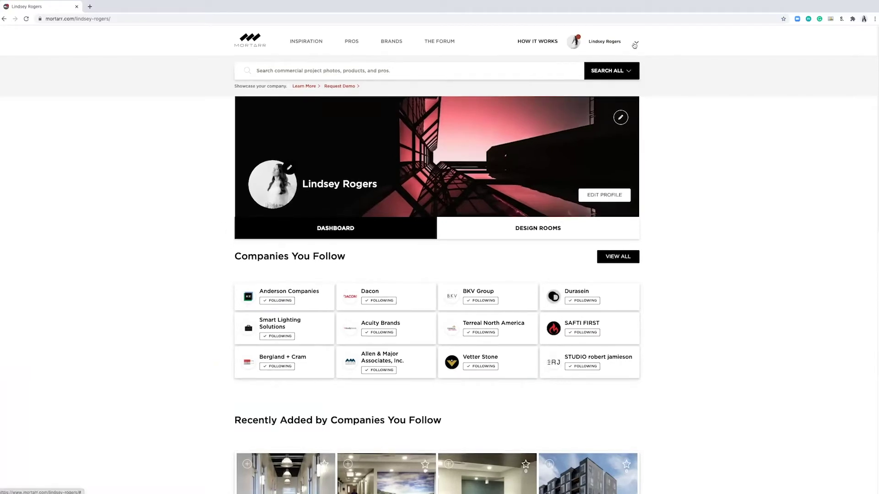
# Review the account menu options and the dashboard's followed companies, recently added photos and starred images.
pyautogui.click(636, 44)
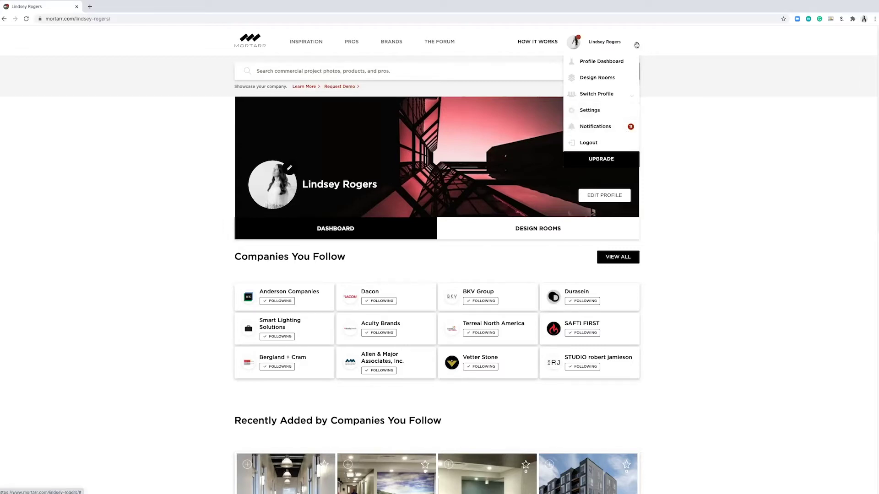
pyautogui.click(637, 44)
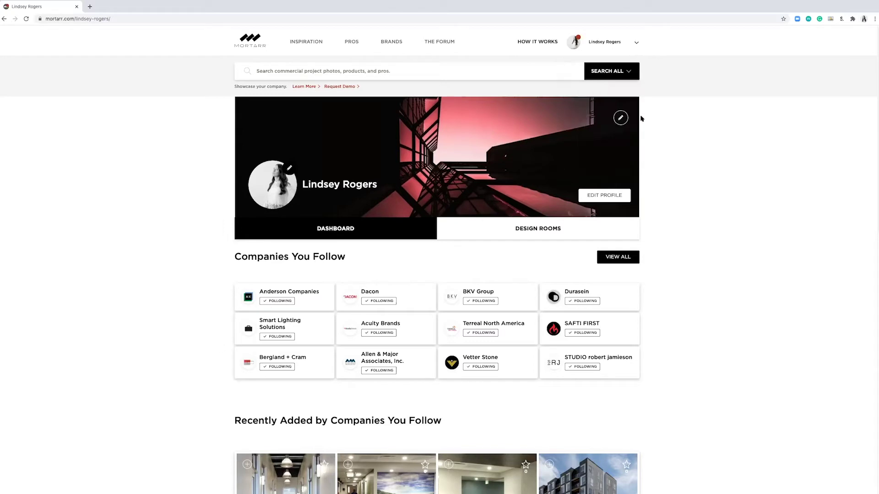
pyautogui.scroll(-2, 641, 118)
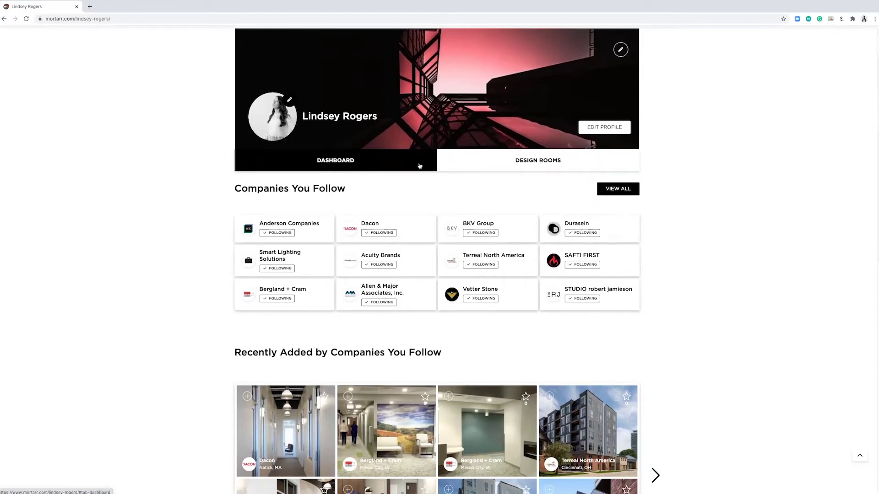
pyautogui.scroll(-2, 420, 166)
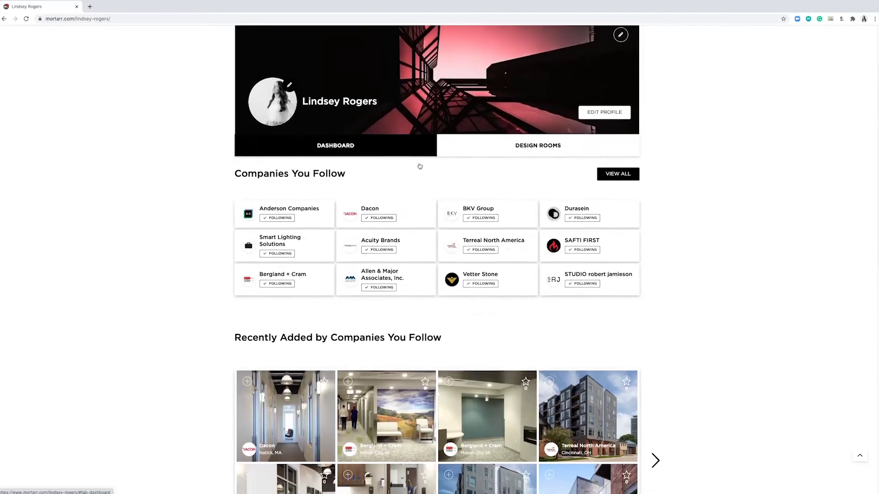
pyautogui.scroll(-1, 419, 166)
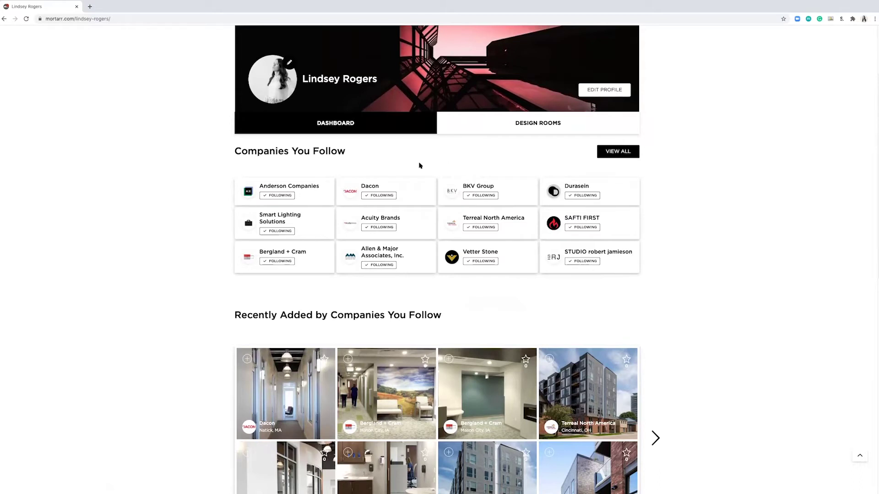
pyautogui.scroll(-2, 419, 165)
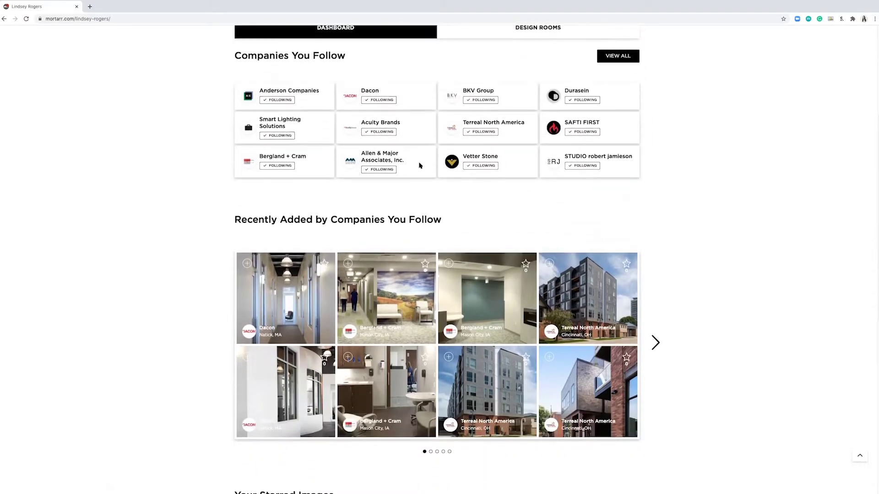
pyautogui.scroll(-1, 419, 166)
pyautogui.scroll(-3, 419, 165)
pyautogui.scroll(-2, 419, 165)
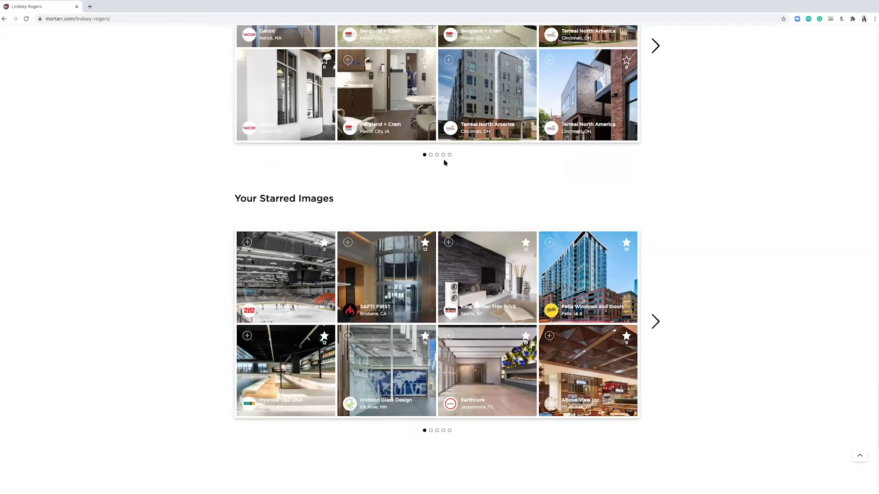
# Show the profile's Design Rooms and look through the owned rooms and the rooms joined as a member.
pyautogui.scroll(5, 444, 163)
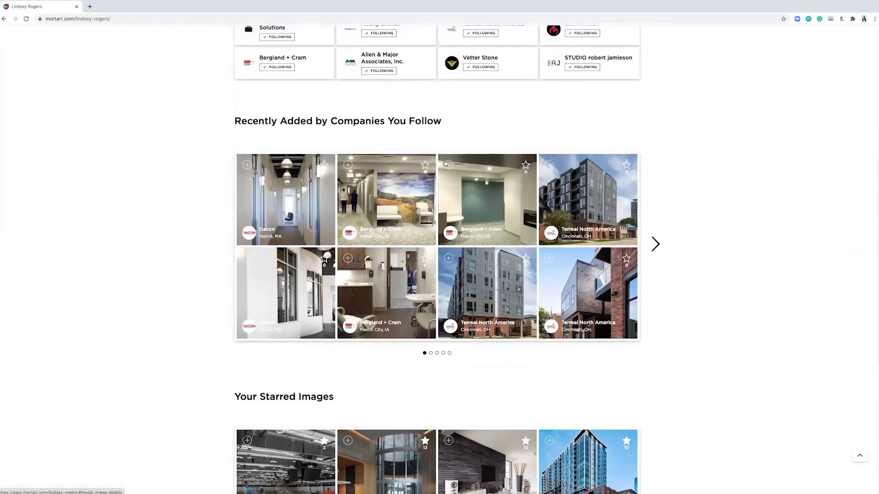
pyautogui.scroll(5, 444, 162)
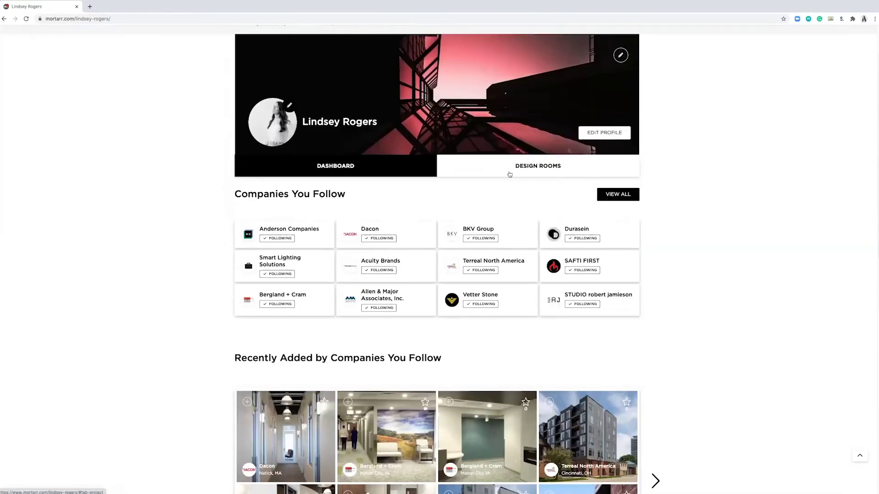
pyautogui.click(511, 173)
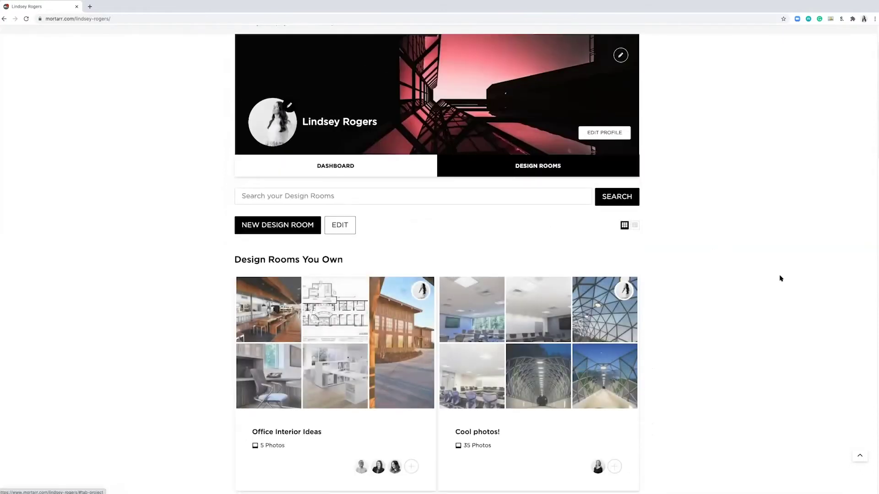
pyautogui.scroll(-2, 780, 279)
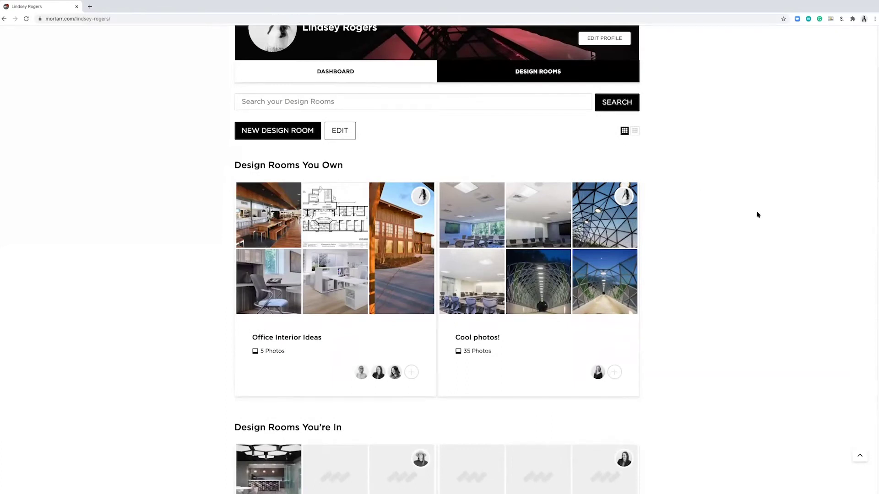
pyautogui.scroll(-1, 758, 214)
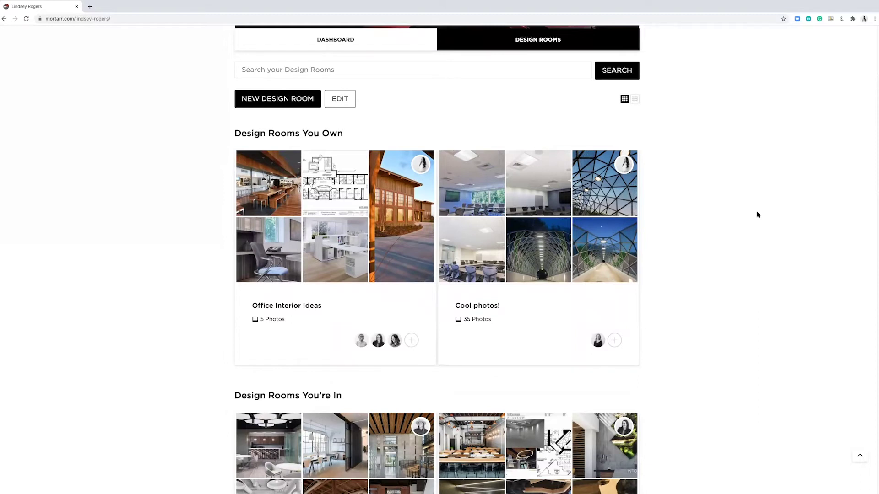
pyautogui.scroll(-1, 758, 215)
pyautogui.scroll(-1, 758, 215)
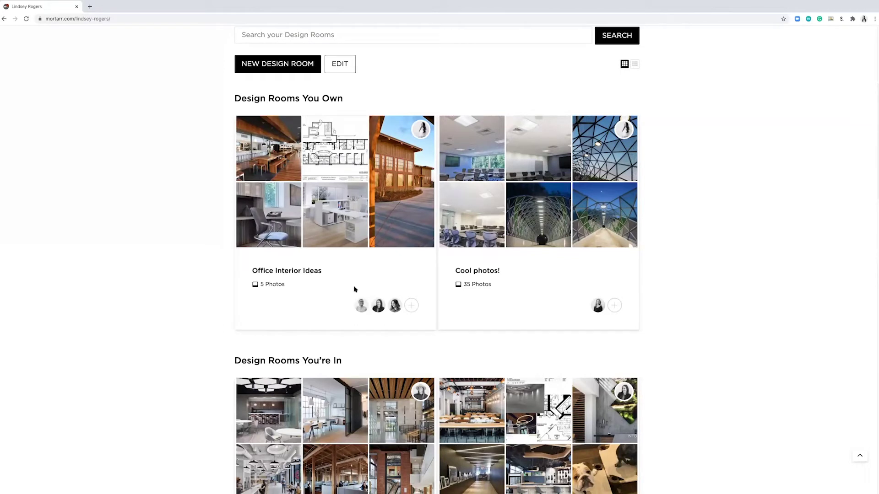
pyautogui.scroll(-1, 229, 298)
pyautogui.scroll(-2, 229, 298)
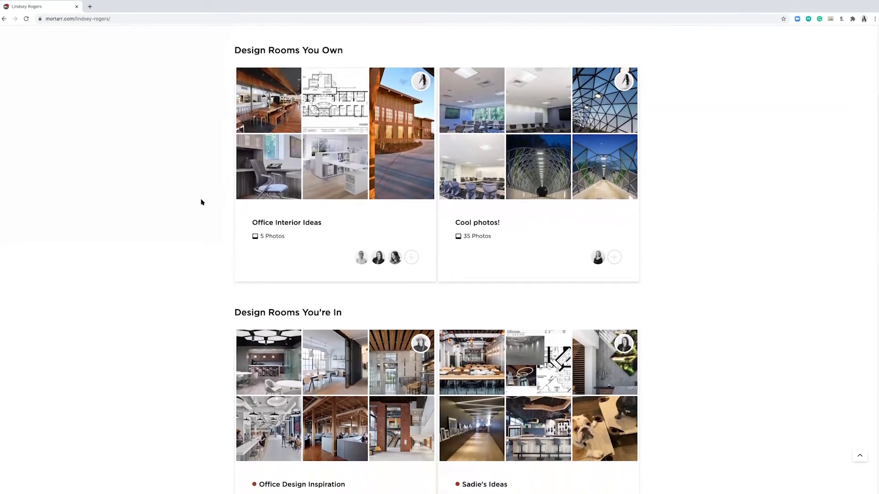
pyautogui.scroll(-3, 201, 202)
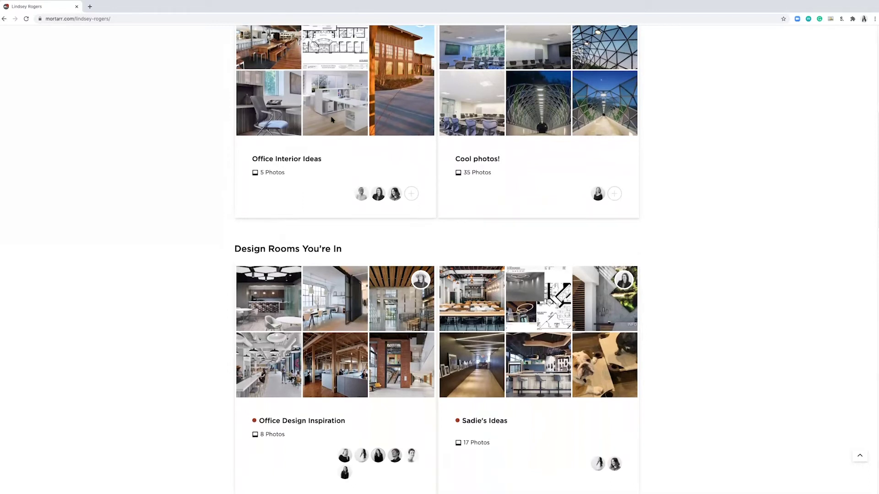
# Open the Office Interior Ideas design room and examine its photos and the options for adding files.
pyautogui.scroll(2, 332, 120)
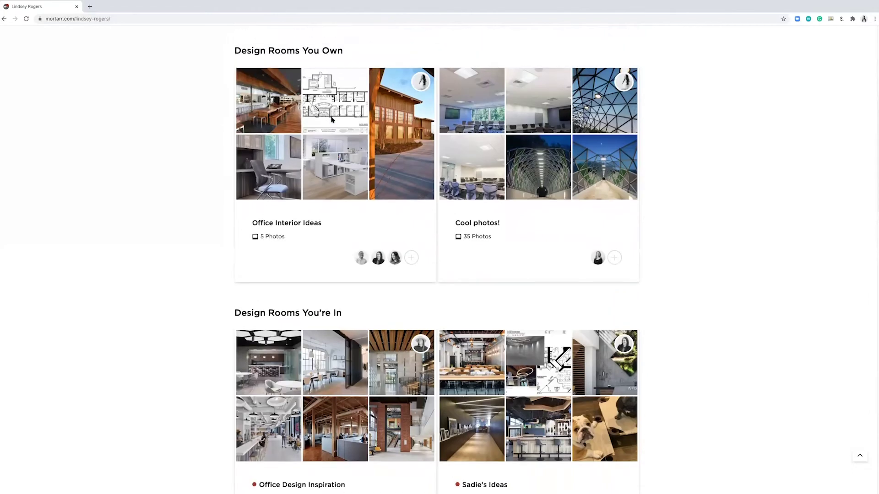
pyautogui.click(304, 225)
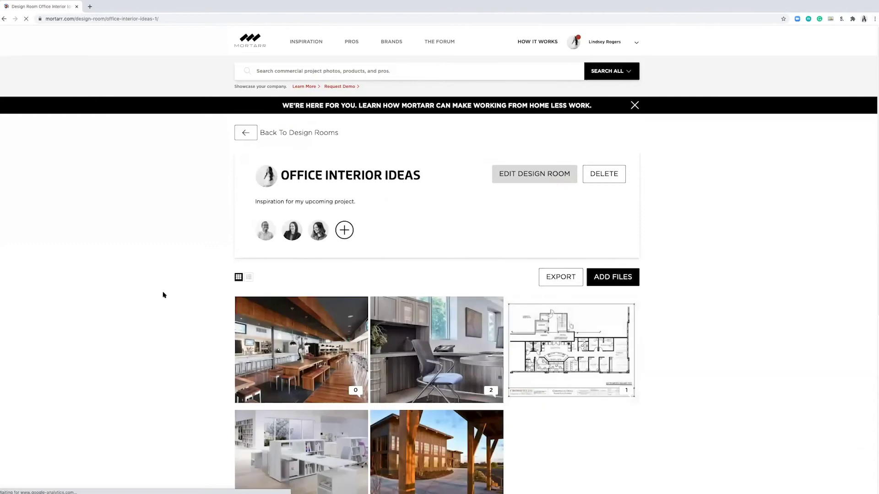
pyautogui.scroll(-1, 164, 295)
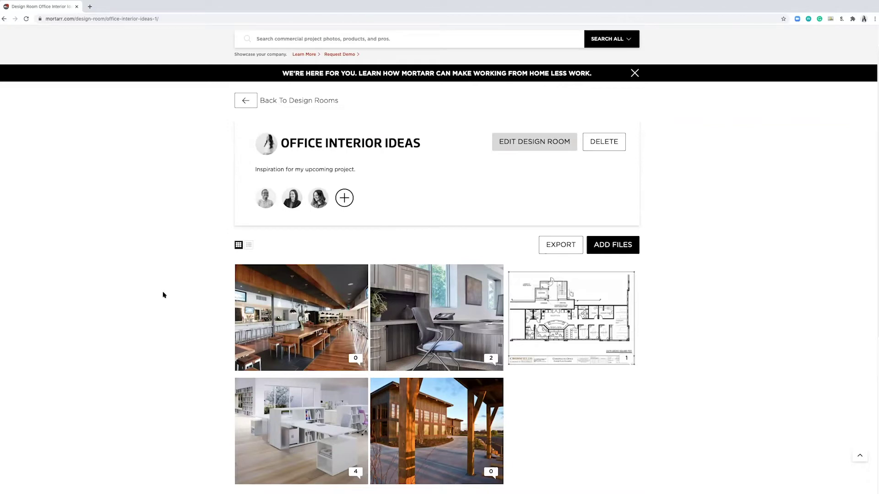
pyautogui.scroll(-2, 163, 295)
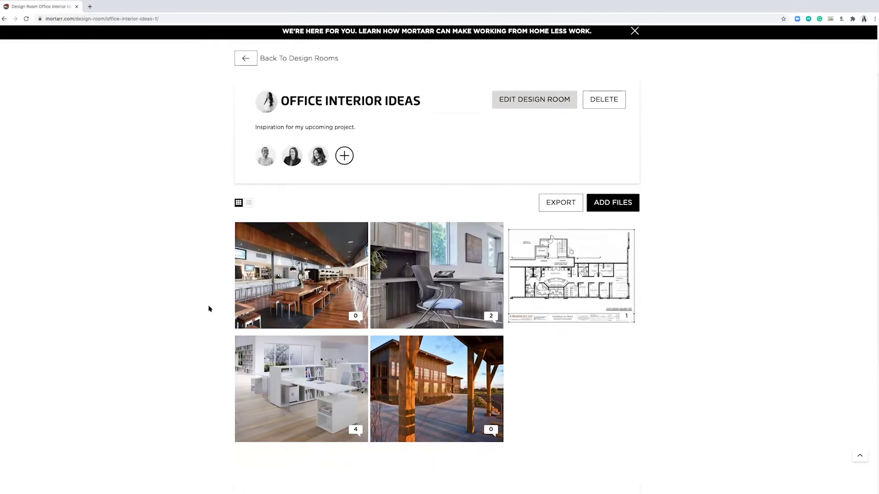
pyautogui.scroll(-1, 208, 309)
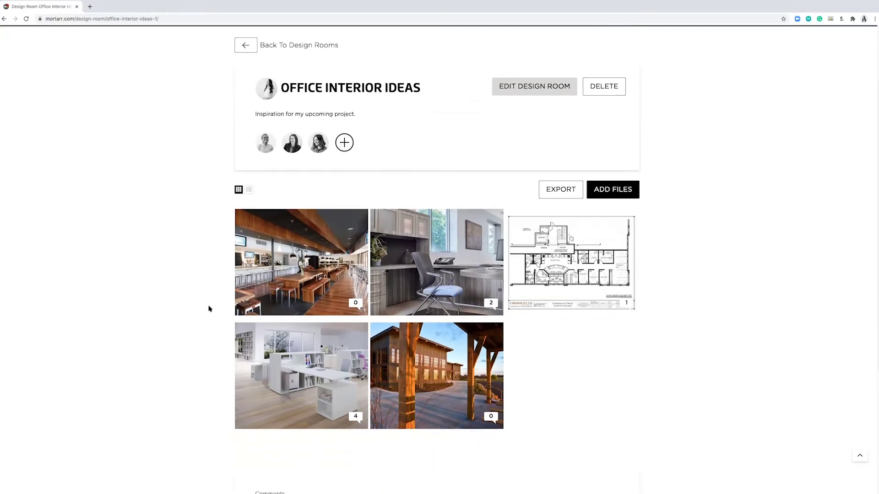
pyautogui.scroll(-1, 208, 309)
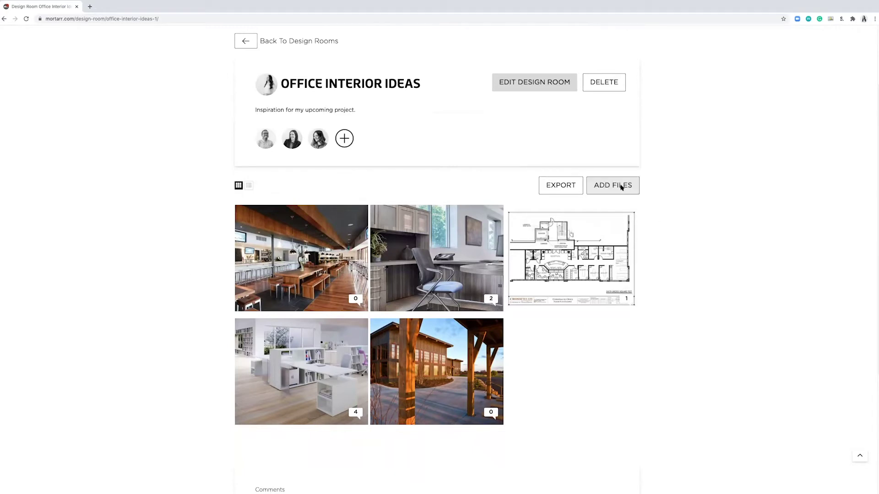
pyautogui.click(622, 188)
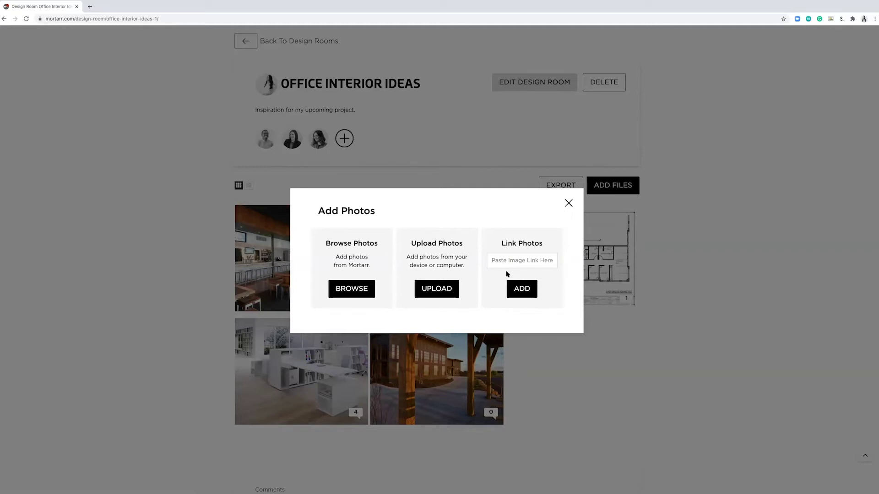
pyautogui.click(568, 204)
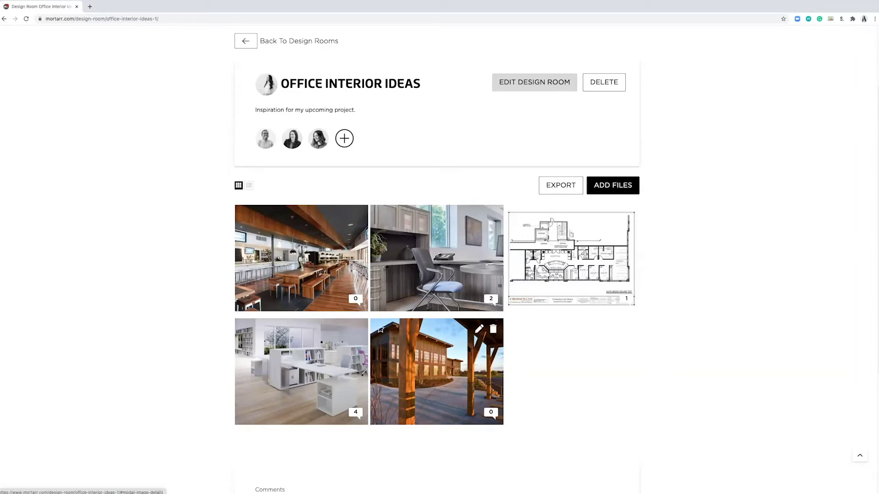
# View the Andersen Windows and Doors clubhouse photo and expand the product description on its tagged window, then close the photo.
pyautogui.click(470, 349)
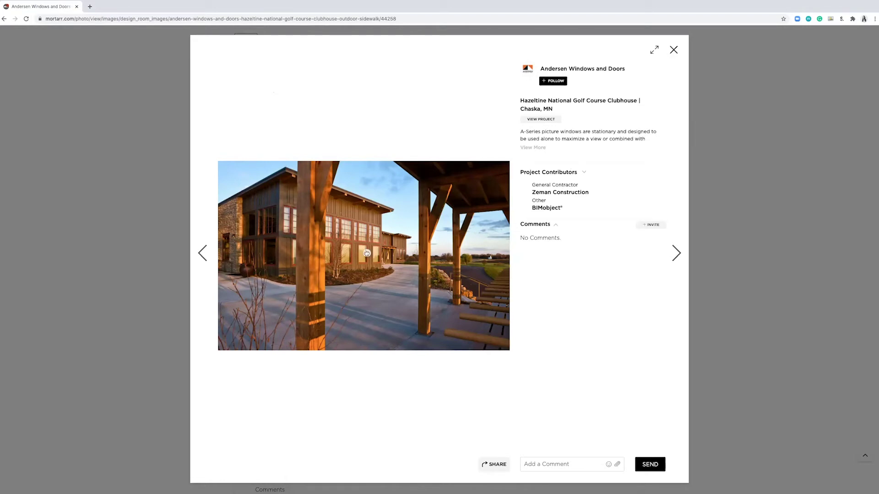
pyautogui.click(368, 255)
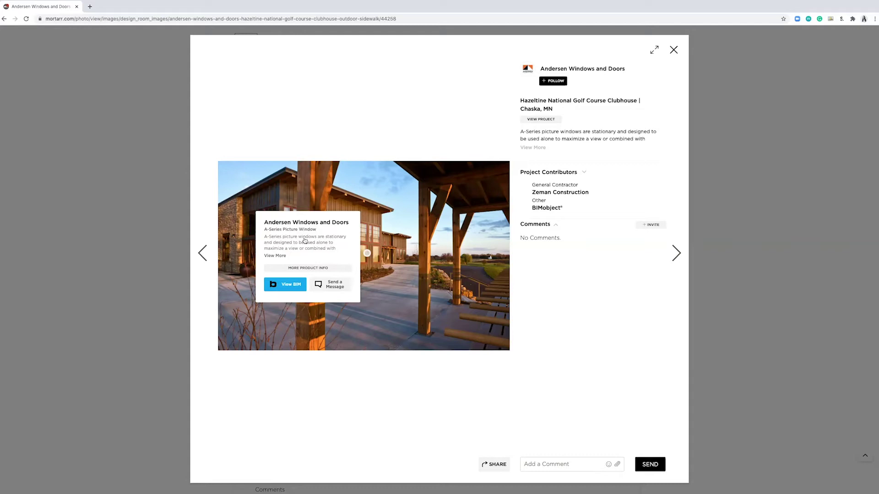
pyautogui.click(278, 256)
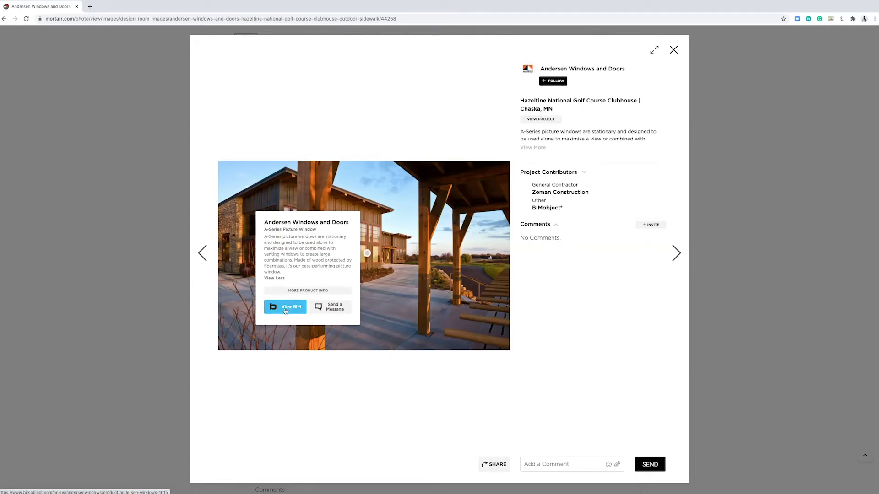
pyautogui.click(328, 310)
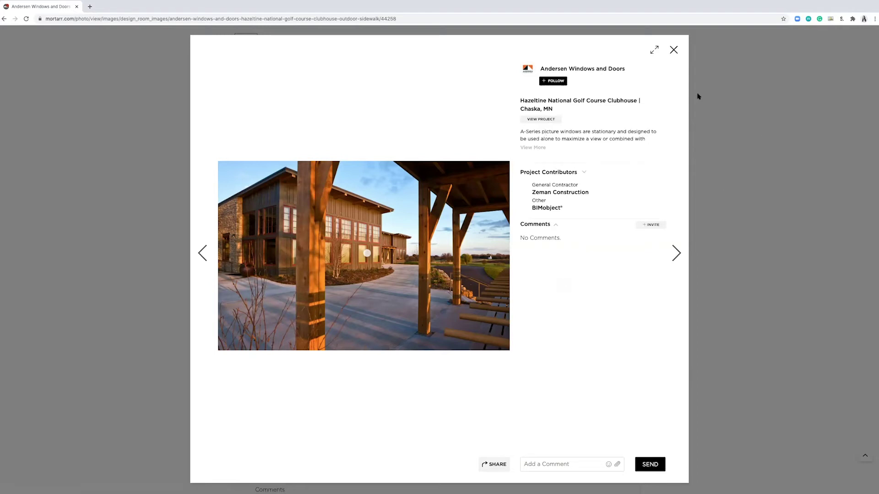
pyautogui.click(554, 464)
pyautogui.click(674, 50)
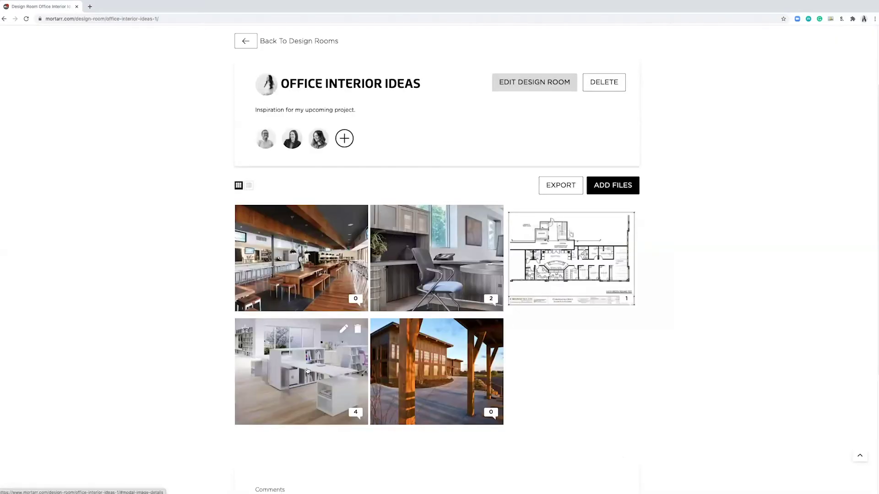
# Open the white office desk photo and open the desk system link from its last comment in a new tab.
pyautogui.click(307, 371)
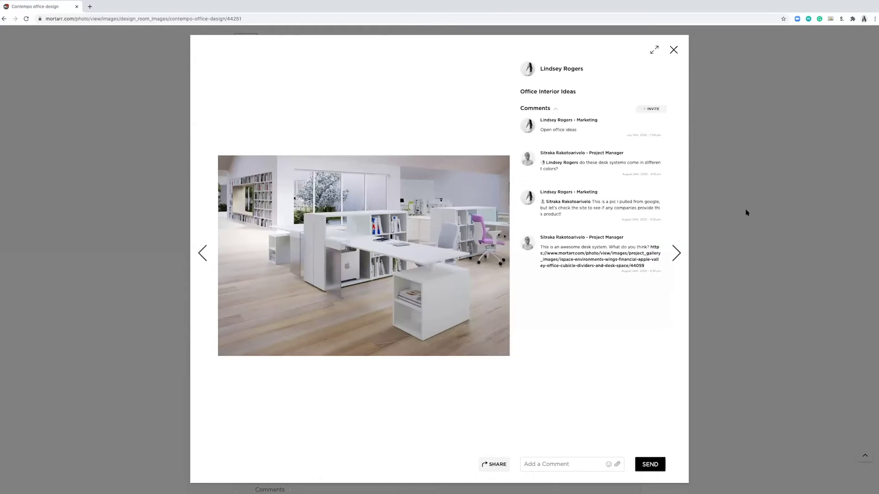
pyautogui.moveTo(601, 132)
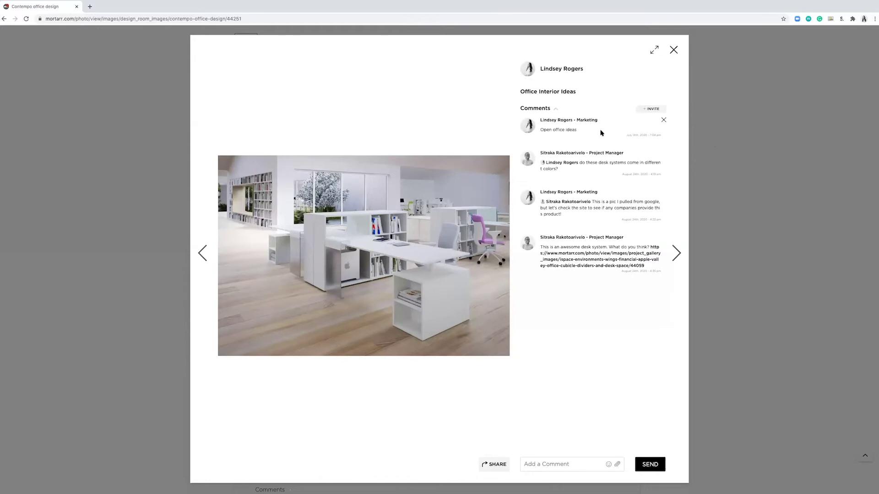
pyautogui.rightClick(613, 263)
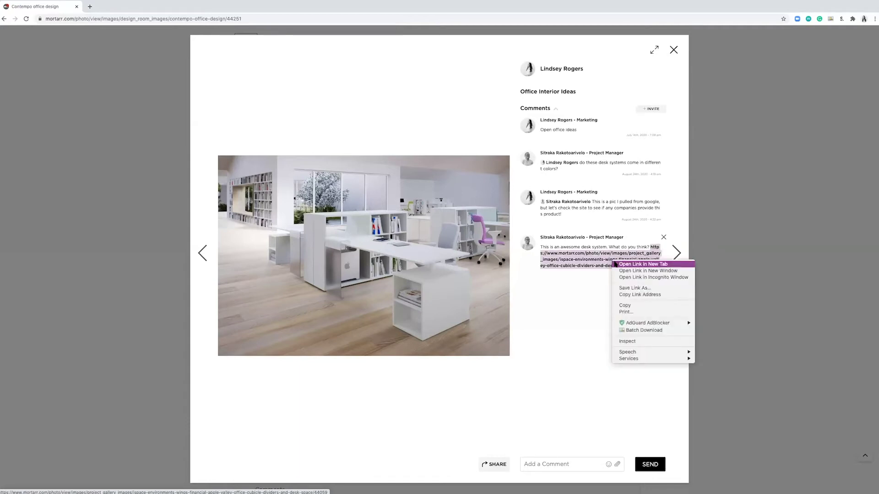
pyautogui.click(616, 265)
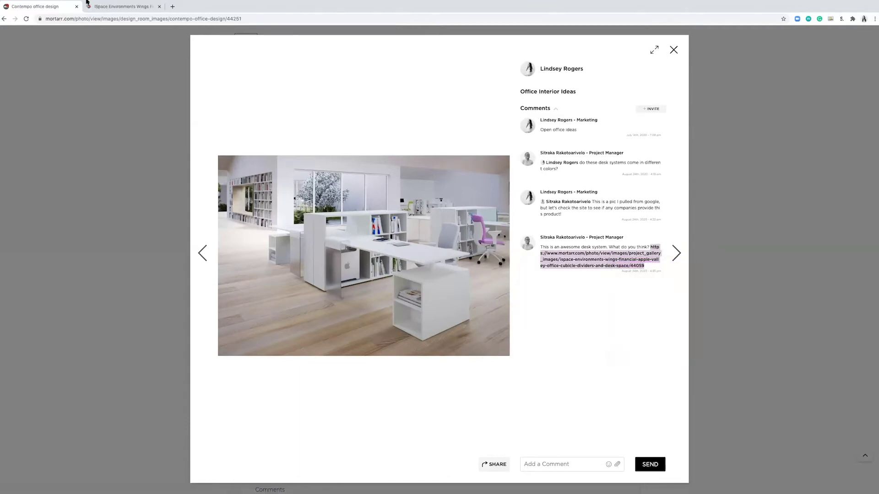
# View the linked iSpace Environments Wings Financial photo, then close its tab and the white office desk photo.
pyautogui.click(93, 6)
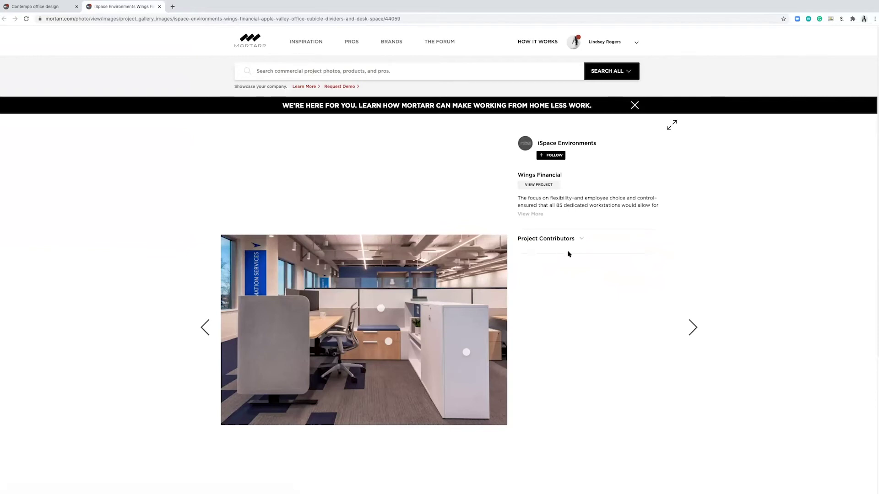
pyautogui.scroll(-2, 489, 246)
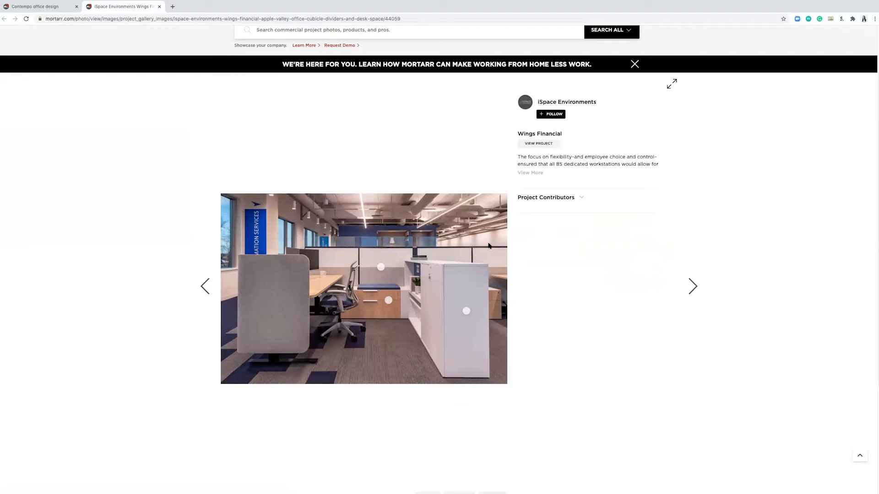
pyautogui.click(160, 6)
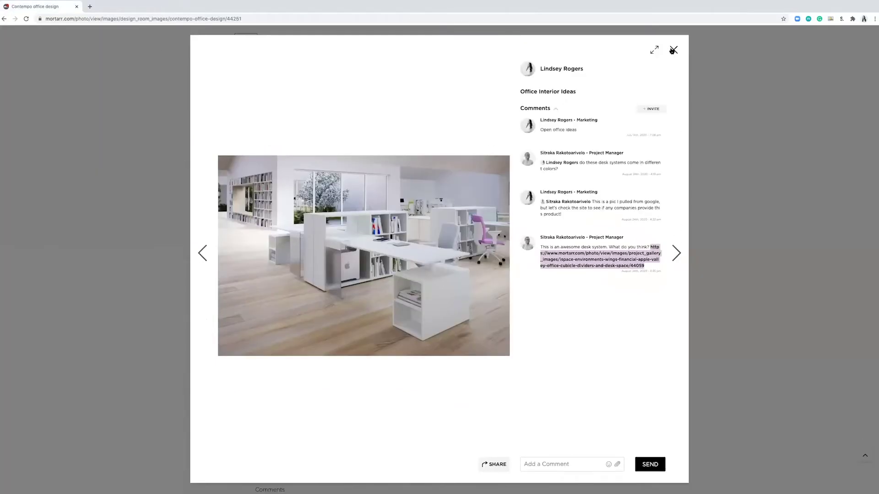
pyautogui.click(673, 50)
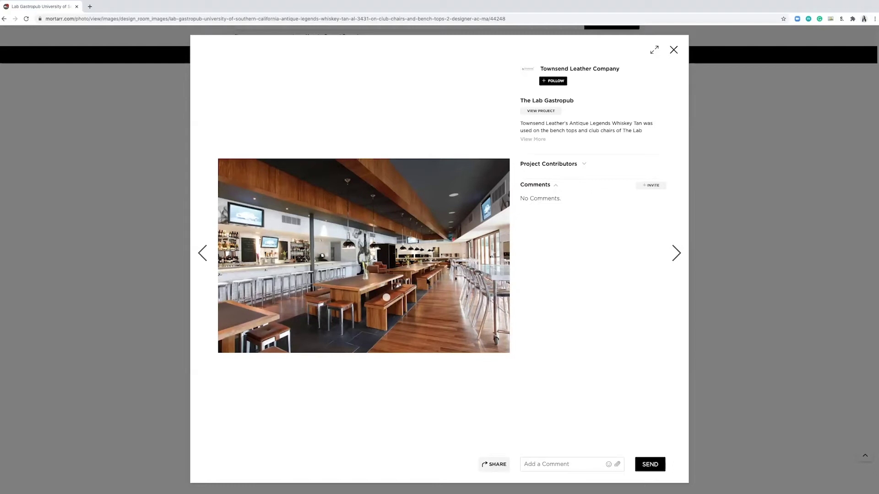
# Show the Townsend Leather Company product tag on the bench in The Lab Gastropub photo, then close the photo.
pyautogui.click(386, 298)
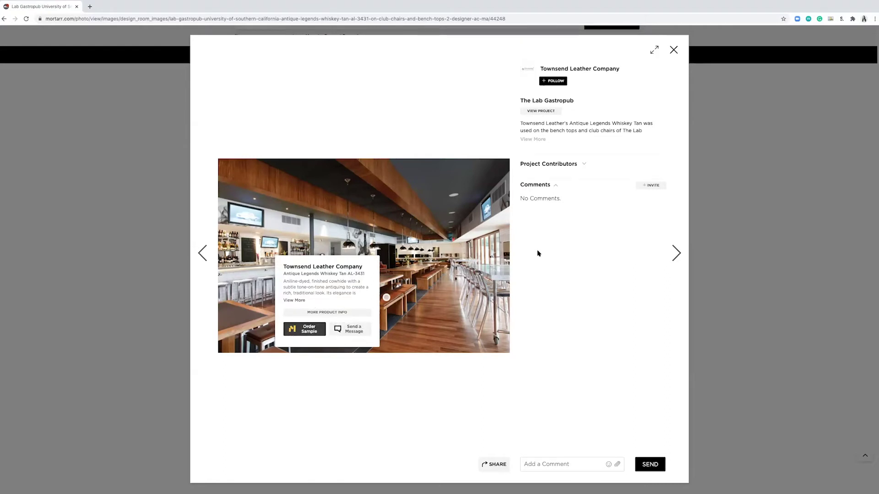
pyautogui.click(673, 51)
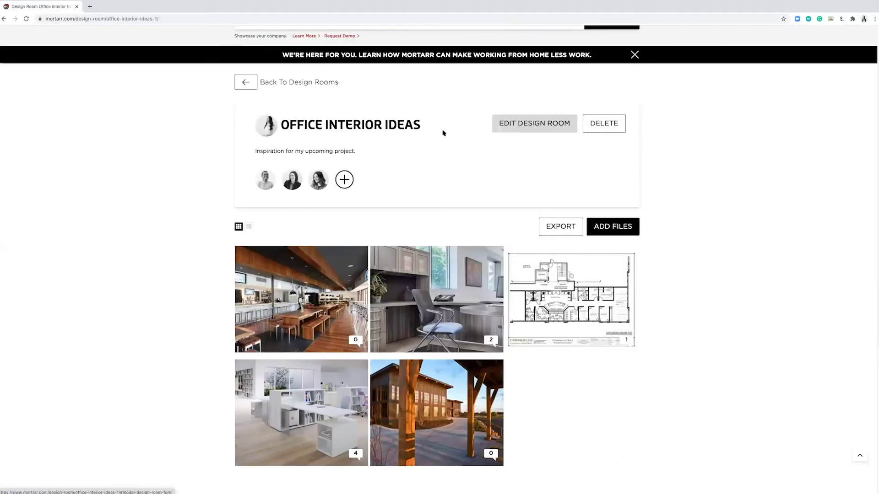
pyautogui.scroll(1, 357, 163)
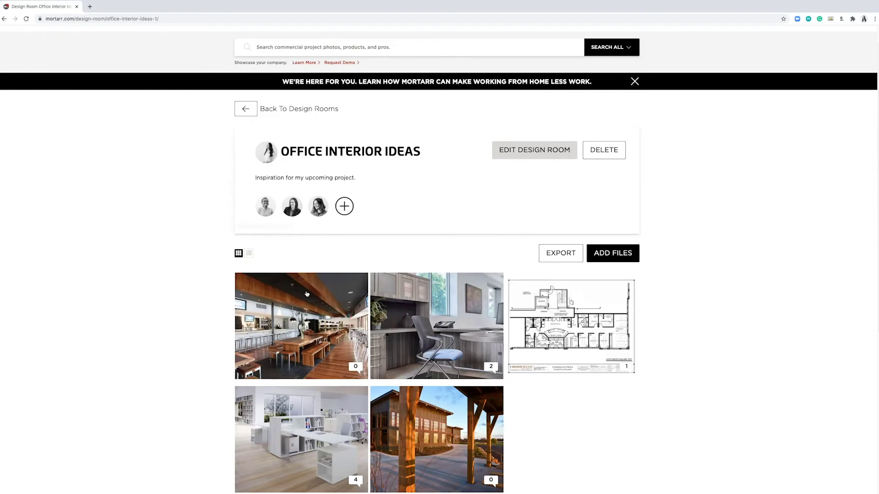
# Reopen the white office desk photo and bring up the desk system link from its last comment in a new tab.
pyautogui.scroll(-2, 243, 348)
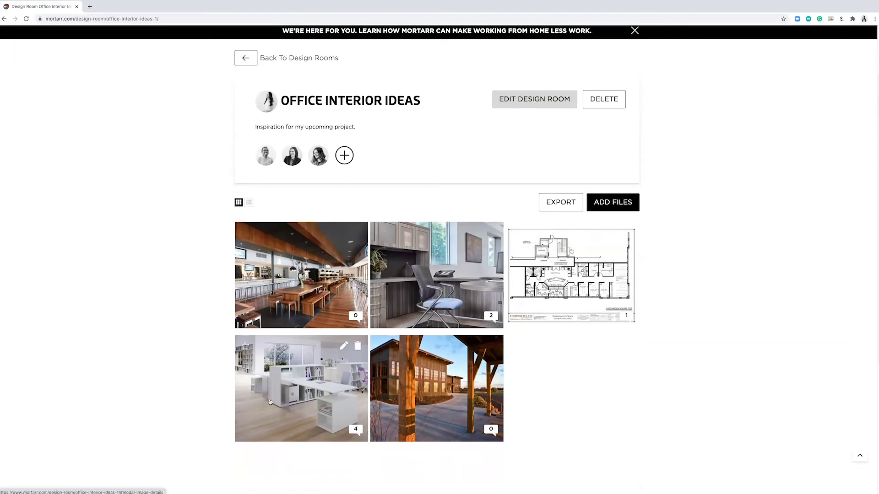
pyautogui.click(271, 403)
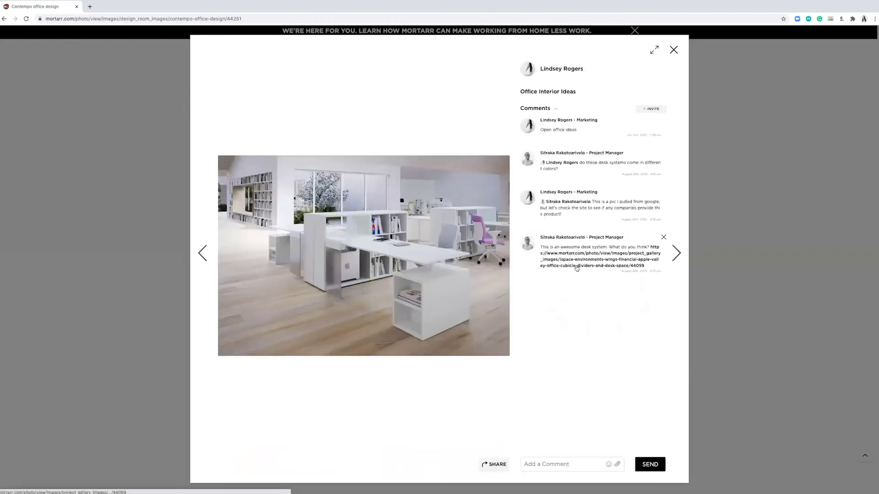
pyautogui.rightClick(577, 269)
pyautogui.click(607, 269)
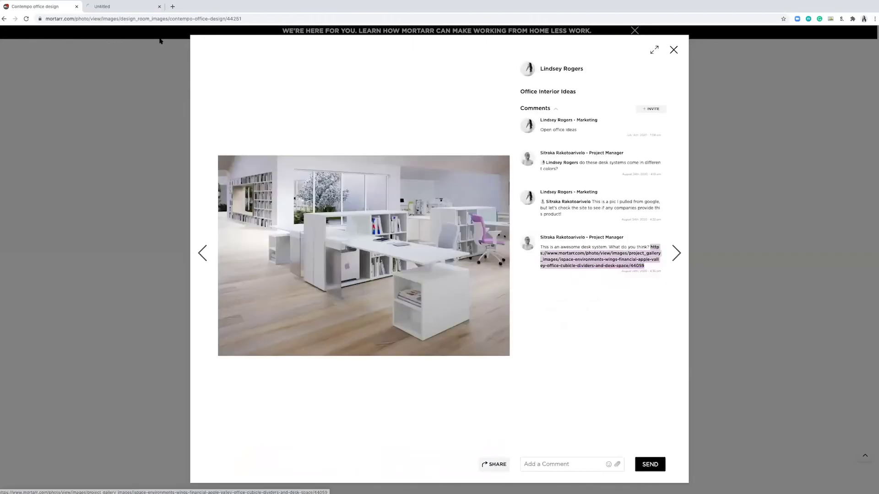
pyautogui.click(129, 6)
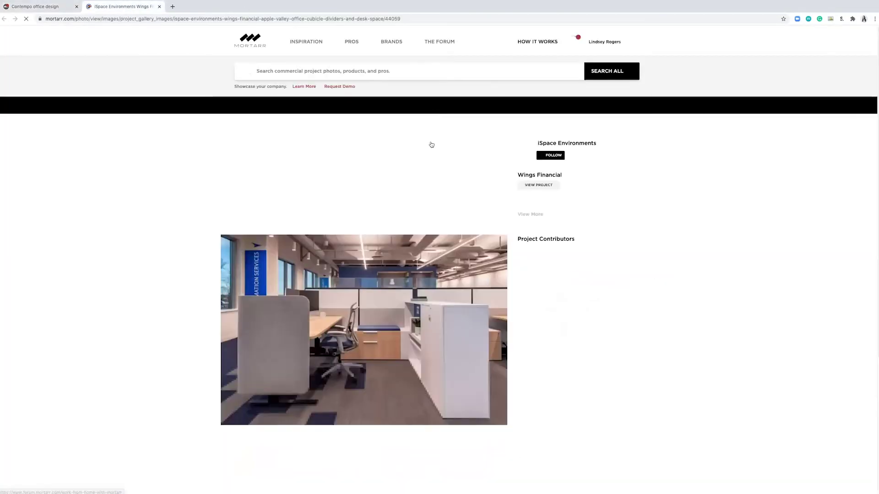
# Save the Wings Financial photo to the Office Interior Ideas design room with the note "THis looks great!".
pyautogui.scroll(-3, 531, 344)
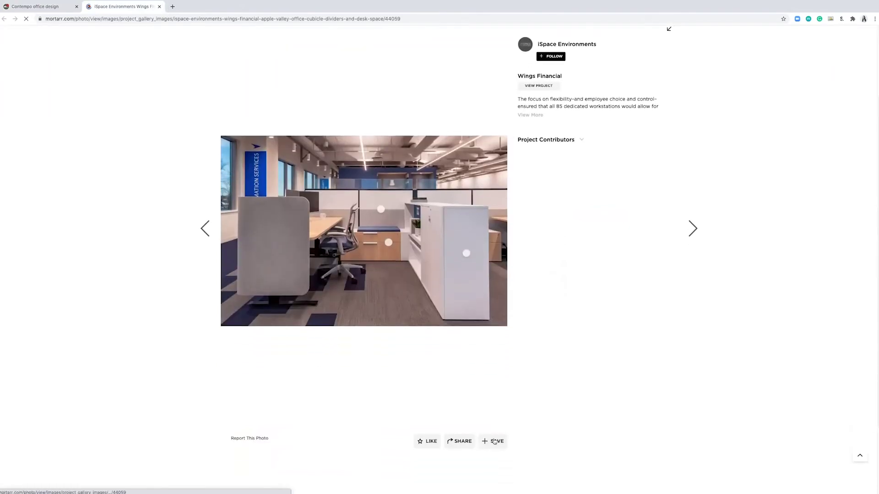
pyautogui.click(494, 442)
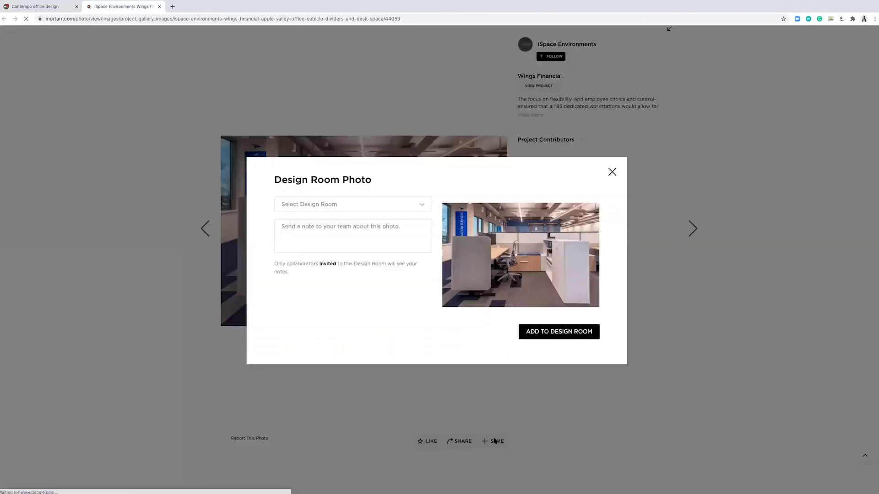
pyautogui.click(421, 205)
pyautogui.click(285, 234)
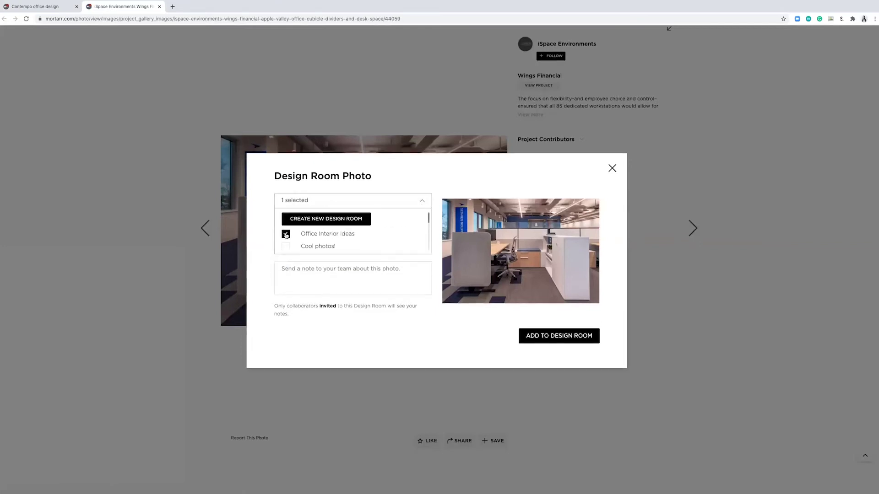
pyautogui.click(308, 273)
pyautogui.write('THis looks great!')
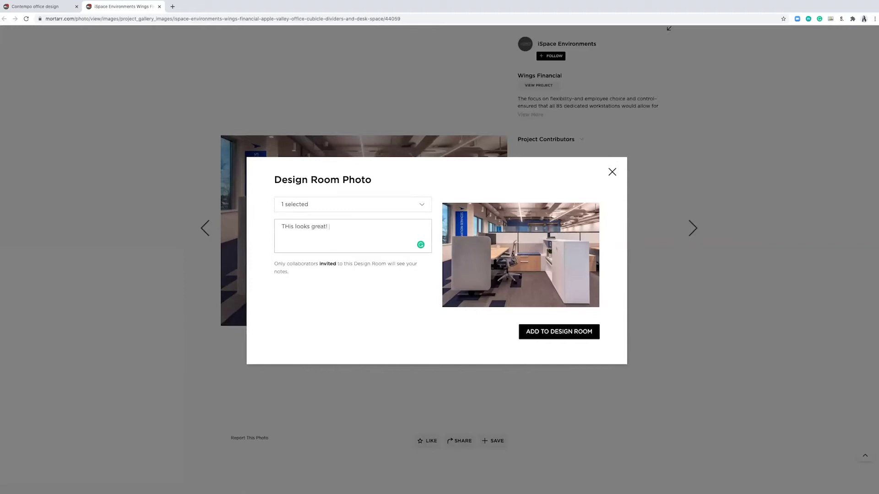
pyautogui.click(572, 332)
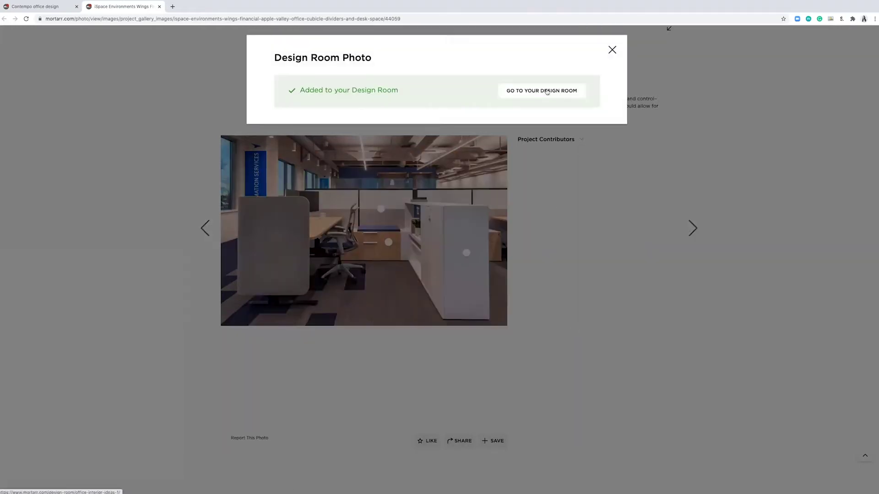
# Go to the Office Interior Ideas design room, view the newly added Wings Financial photo with its comment, and close it.
pyautogui.click(547, 91)
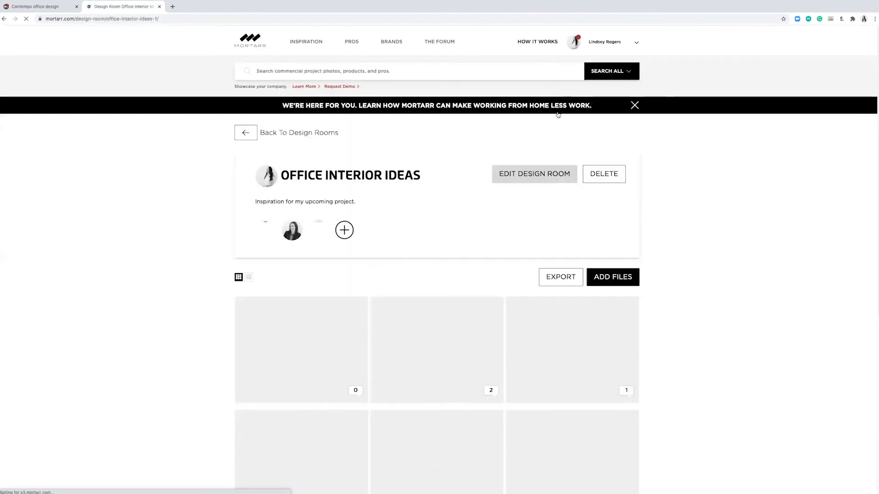
pyautogui.scroll(-2, 701, 304)
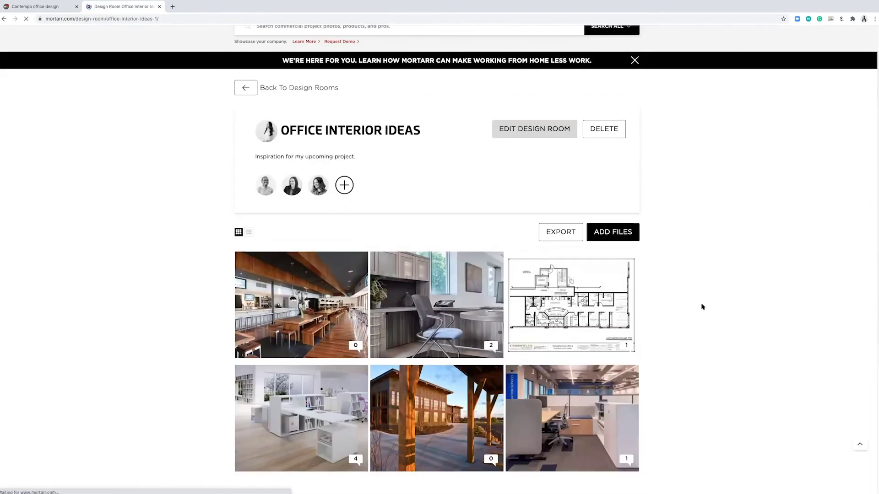
pyautogui.scroll(-4, 701, 305)
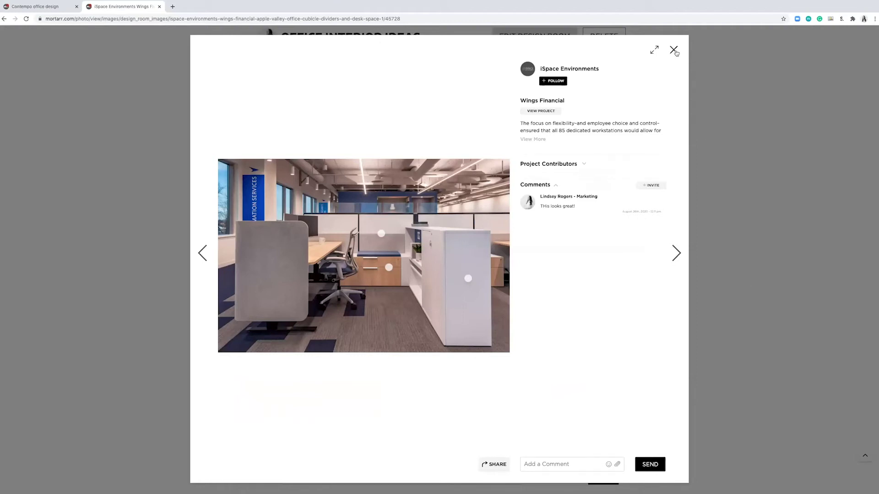
pyautogui.click(530, 463)
pyautogui.click(674, 49)
# Post a smiling-face emoji as a general comment on the Office Interior Ideas design room.
pyautogui.scroll(-3, 667, 244)
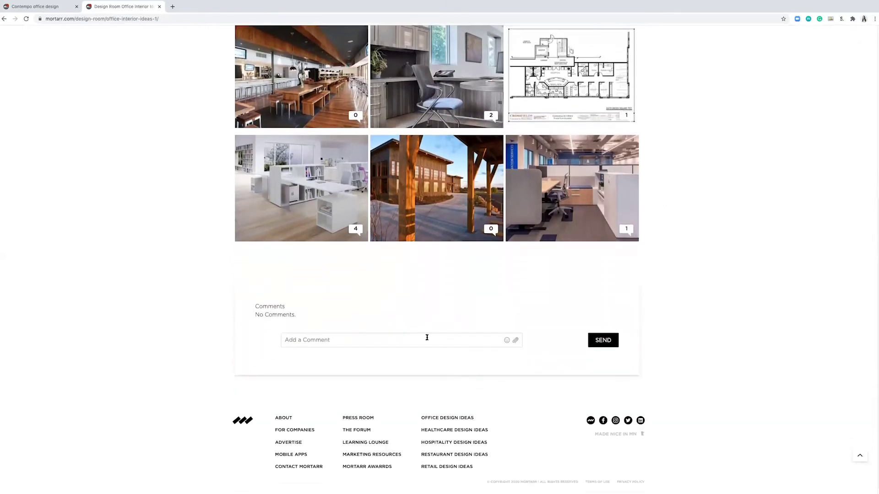
pyautogui.click(427, 338)
pyautogui.click(515, 340)
pyautogui.click(507, 341)
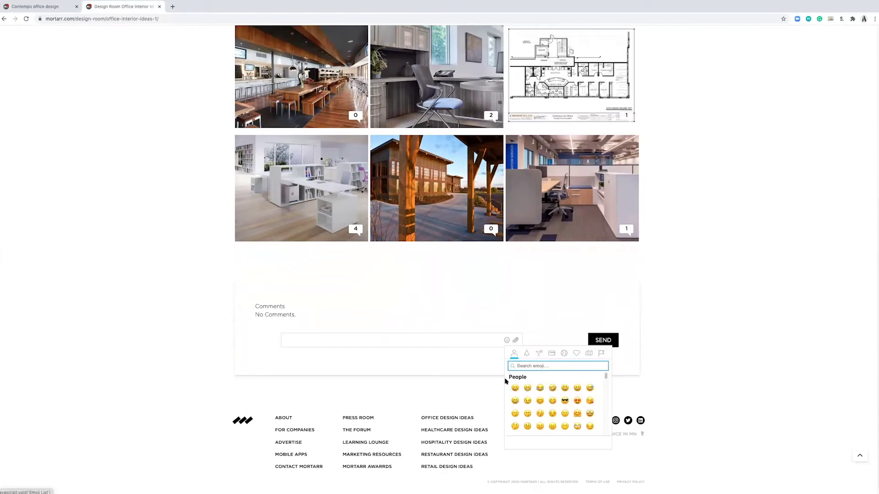
pyautogui.click(513, 389)
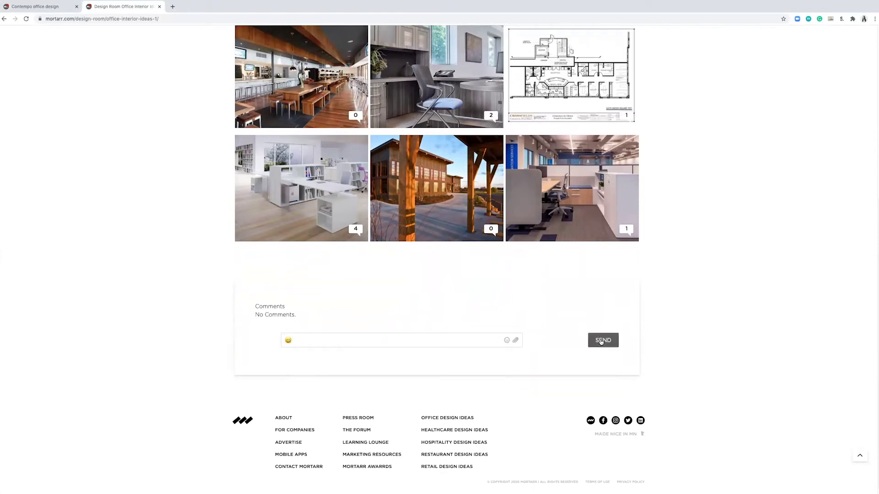
pyautogui.click(601, 341)
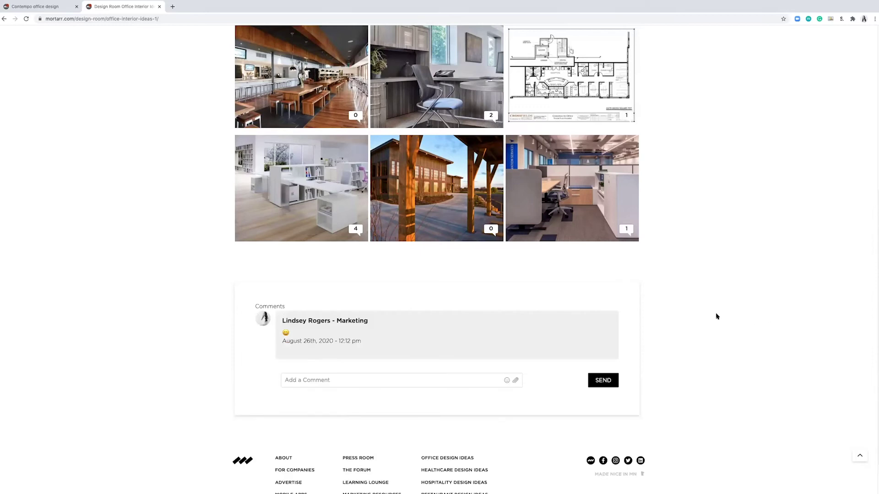
# Export the Office Interior Ideas design room in Presentation Mode without comments.
pyautogui.scroll(2, 562, 268)
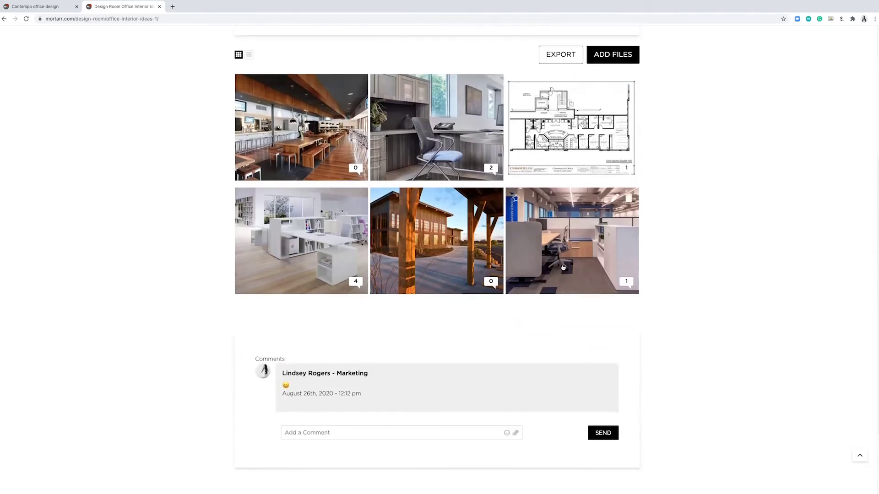
pyautogui.scroll(1, 563, 268)
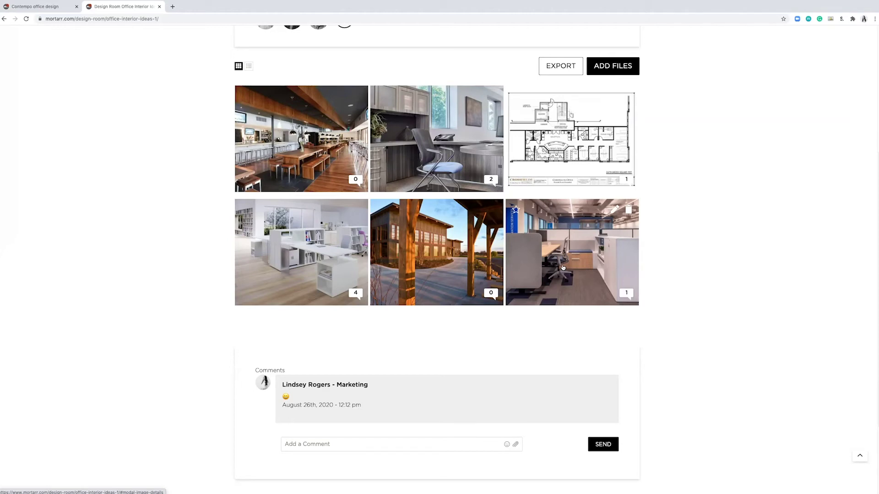
pyautogui.scroll(2, 563, 267)
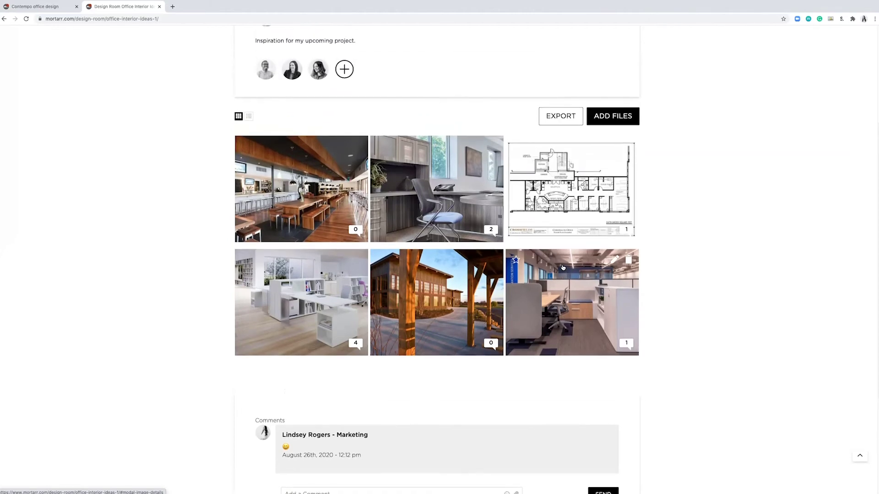
pyautogui.scroll(1, 563, 268)
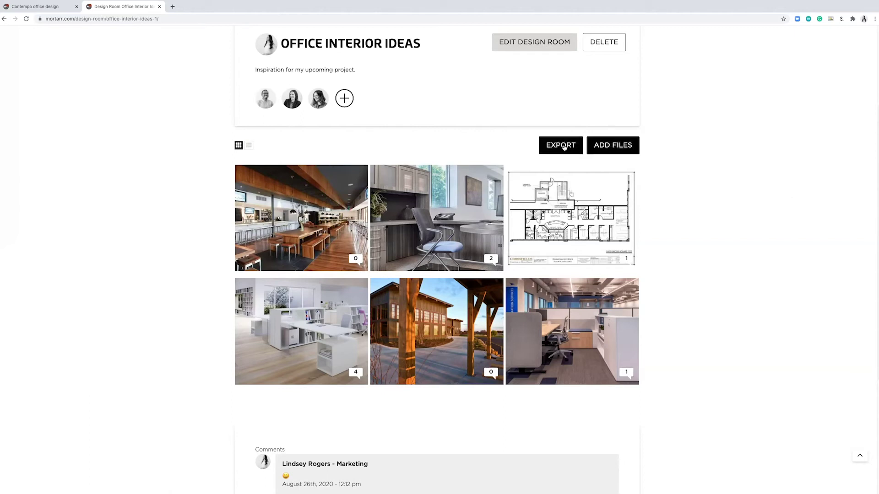
pyautogui.click(564, 145)
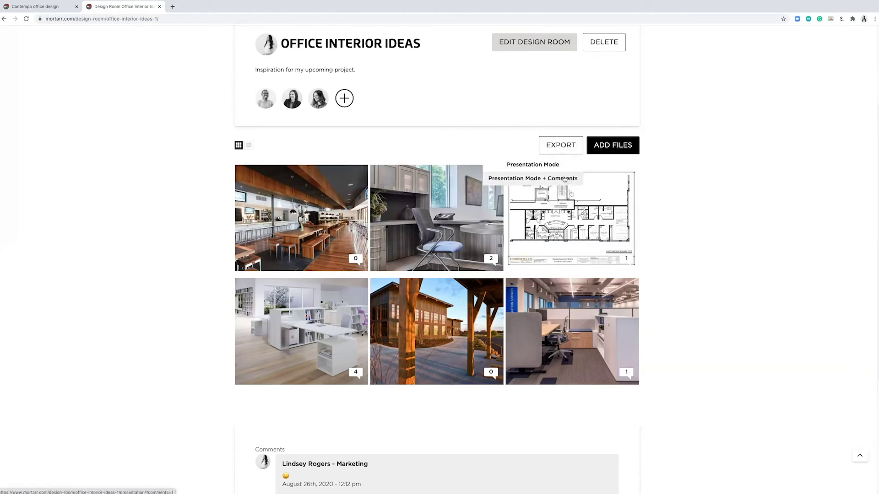
pyautogui.click(559, 168)
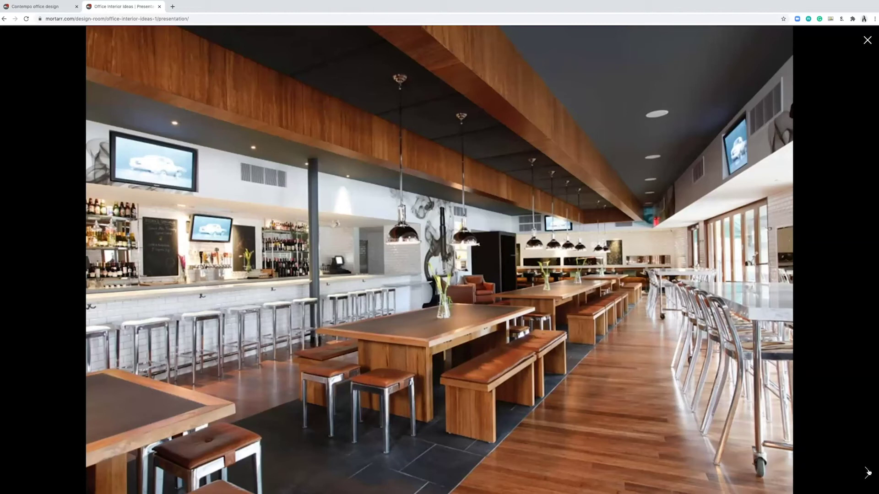
# Page through all the presentation's images to the Wings Financial photo, then exit the presentation.
pyautogui.click(867, 473)
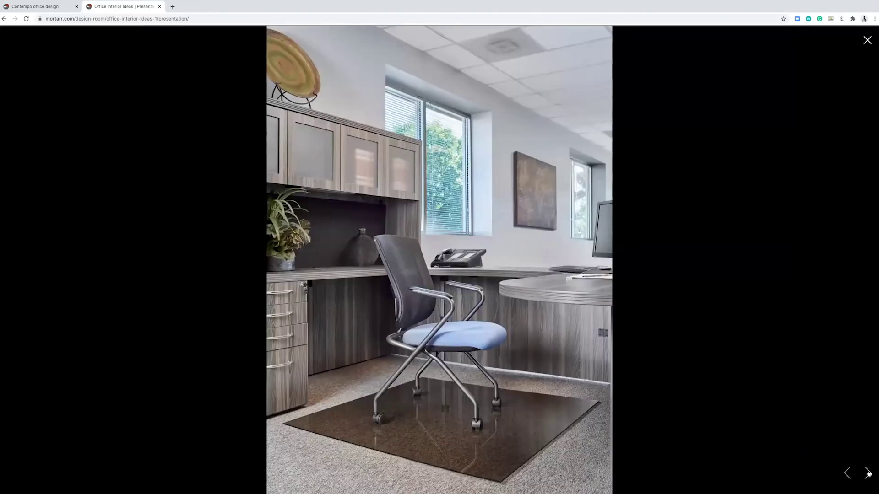
pyautogui.click(868, 474)
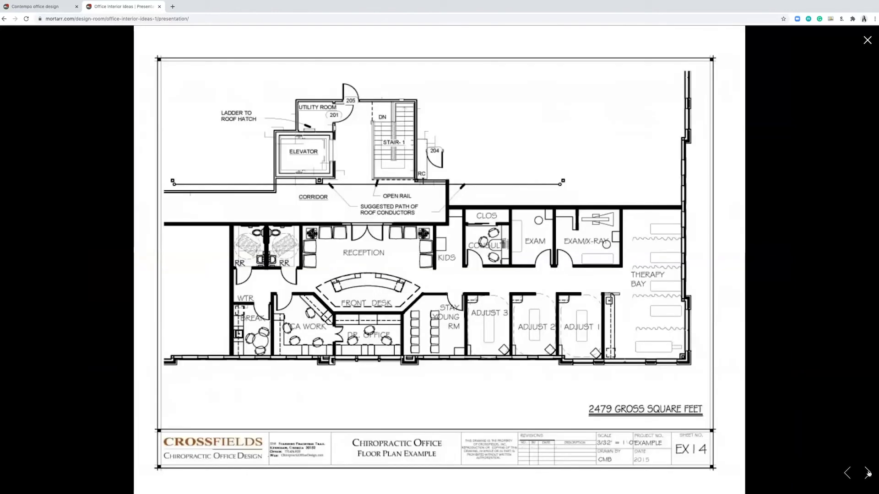
pyautogui.click(869, 474)
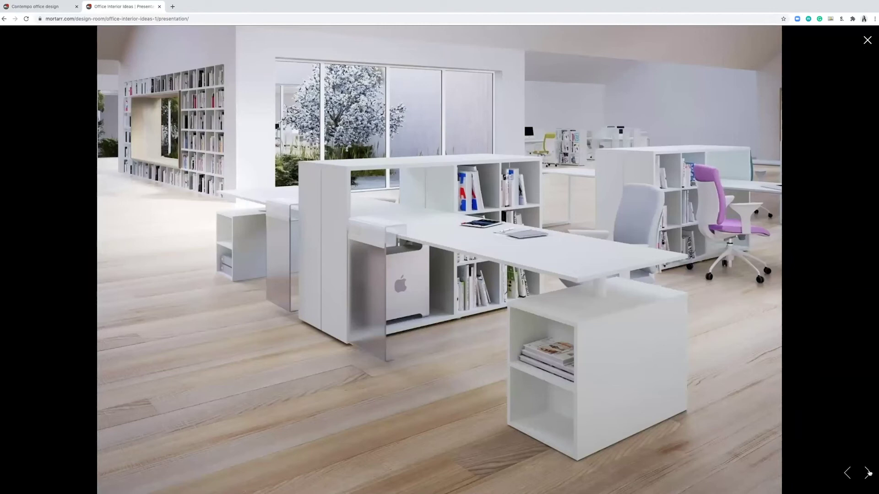
pyautogui.click(869, 474)
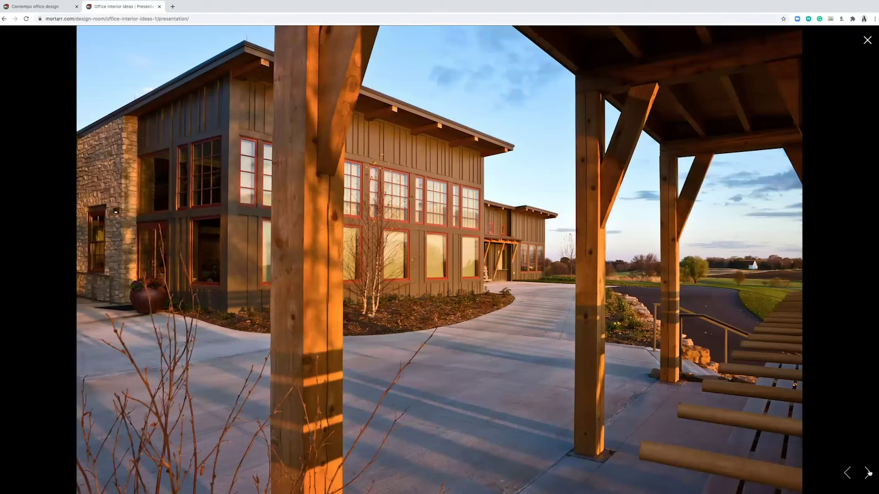
pyautogui.click(869, 473)
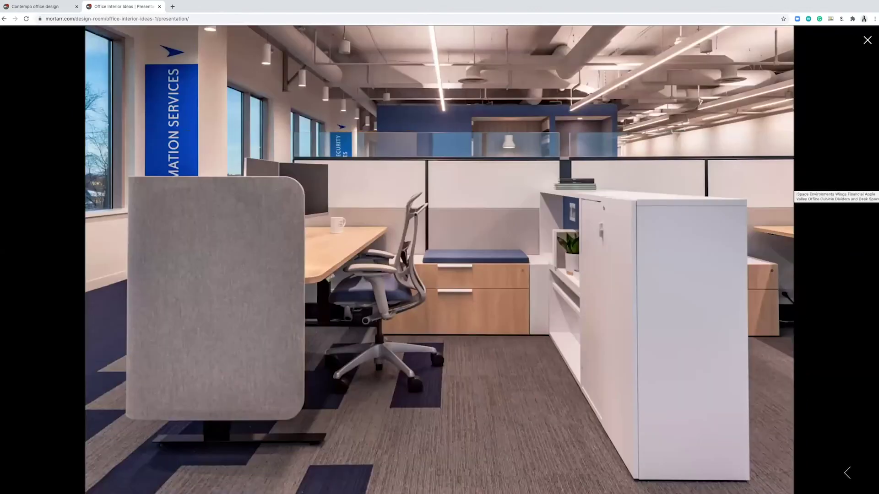
pyautogui.click(868, 40)
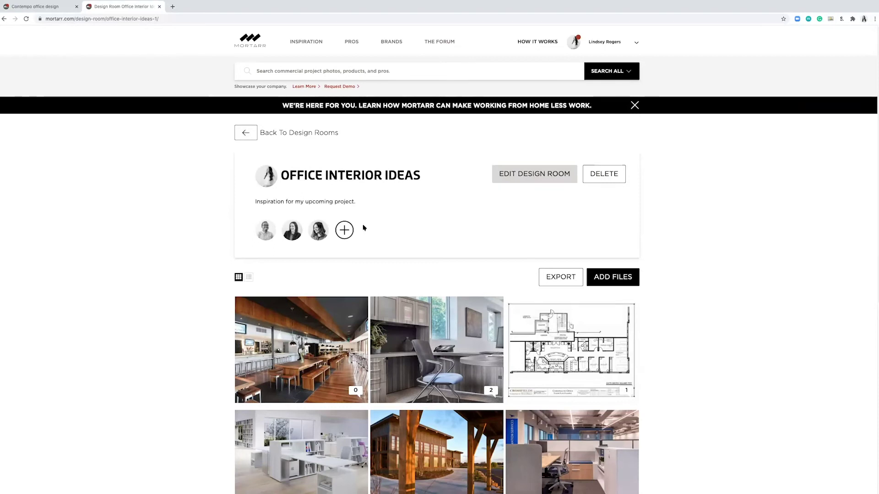
# Open the collaborator invitation form for the Office Interior Ideas design room, review its fields, and close it without inviting anyone.
pyautogui.scroll(-1, 364, 228)
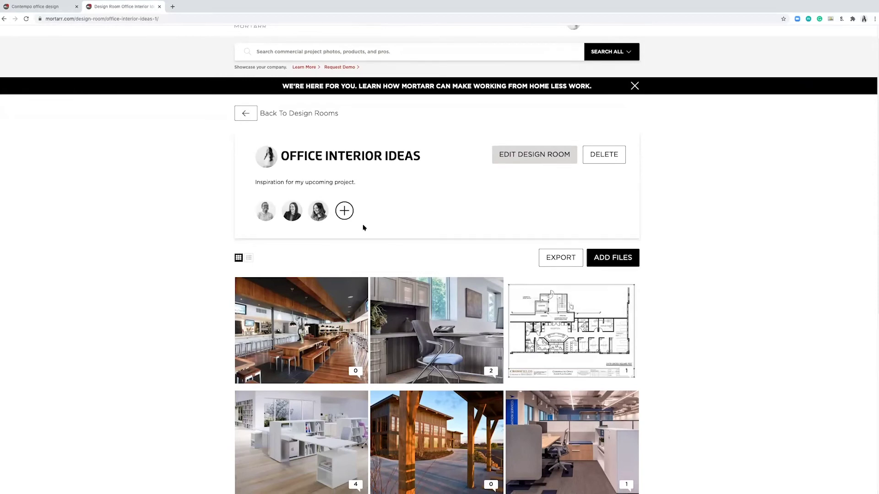
pyautogui.scroll(-2, 364, 227)
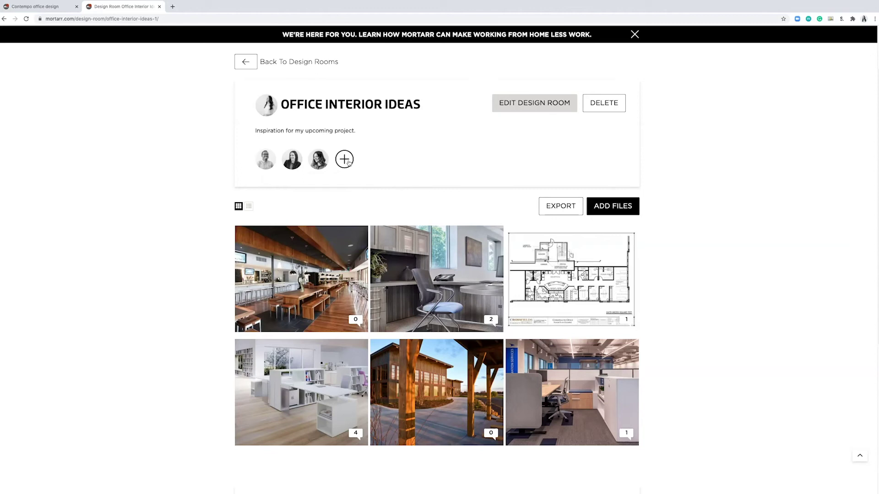
pyautogui.click(345, 158)
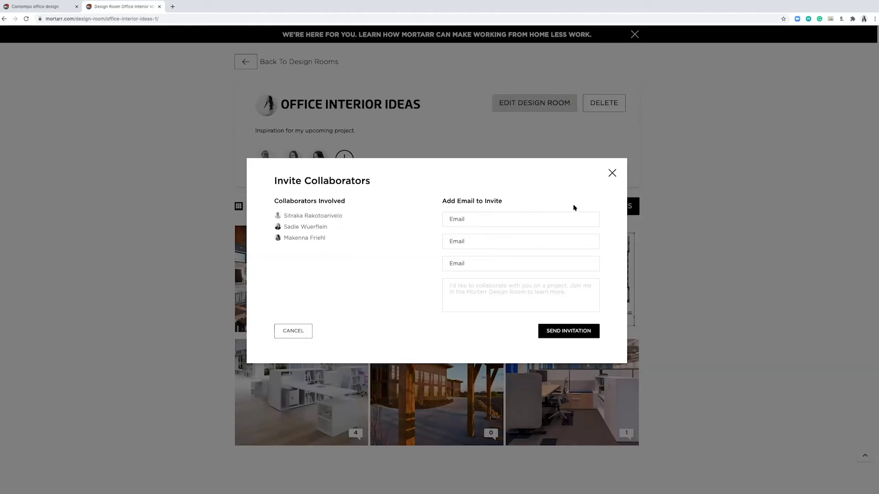
pyautogui.click(612, 173)
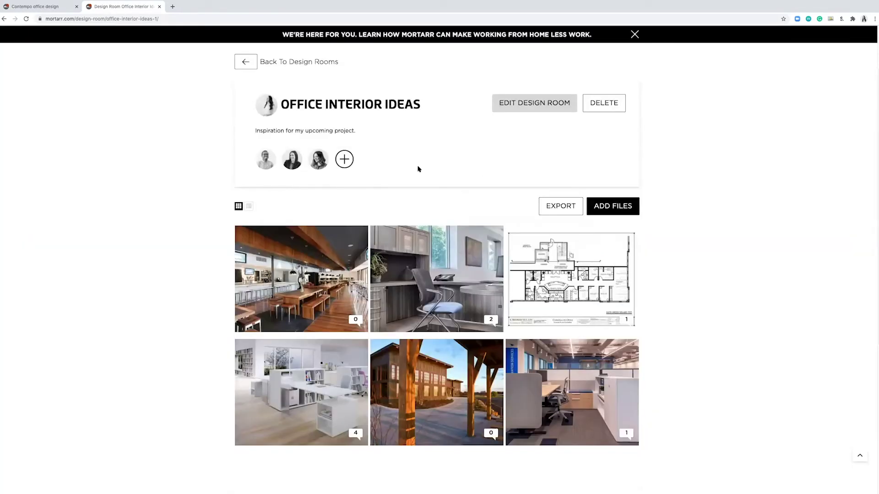
# Return to the Design Rooms overview and look over the owned rooms and the start of the shared rooms.
pyautogui.scroll(-1, 403, 172)
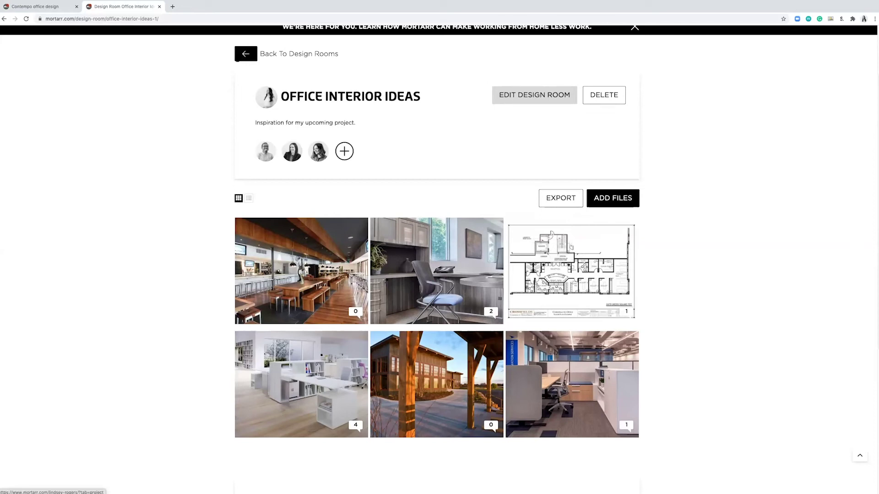
pyautogui.click(237, 59)
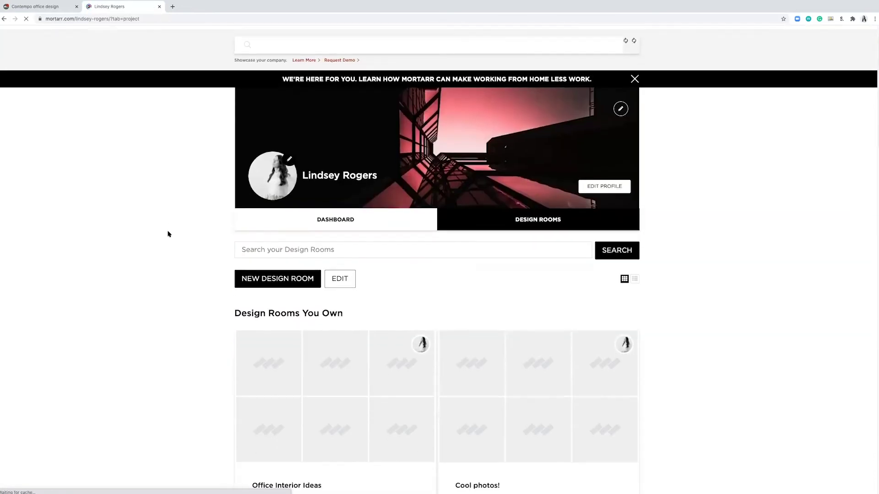
pyautogui.scroll(-2, 168, 234)
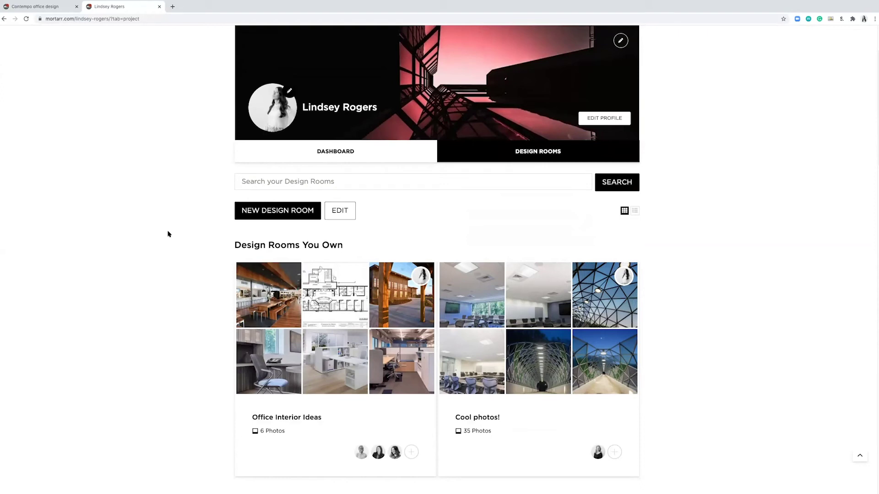
pyautogui.scroll(-2, 168, 234)
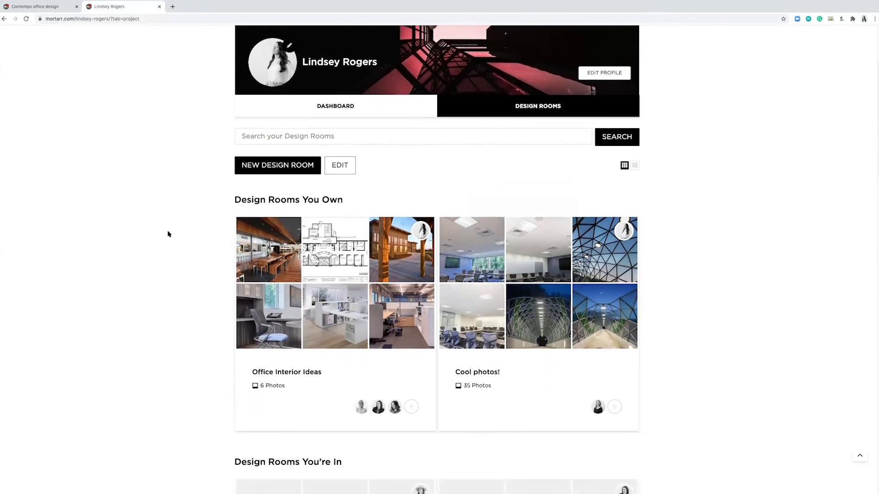
pyautogui.scroll(-1, 168, 234)
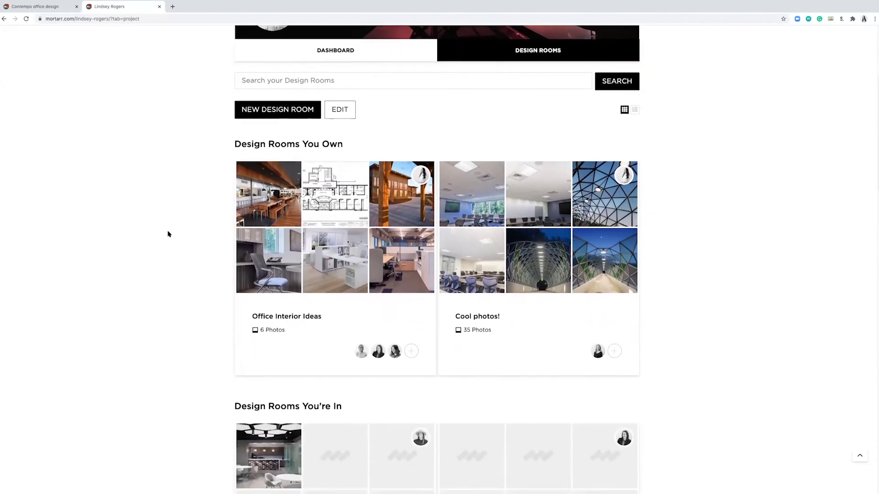
pyautogui.scroll(-1, 168, 234)
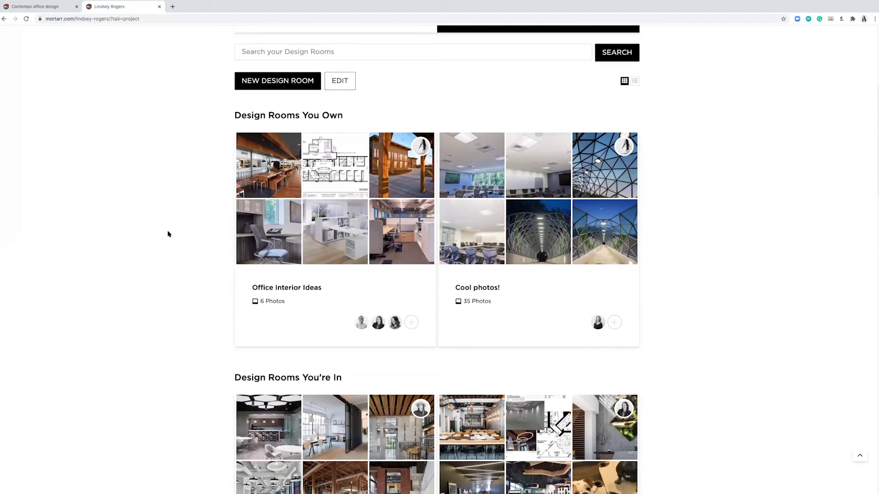
pyautogui.scroll(-1, 168, 234)
pyautogui.scroll(-2, 168, 234)
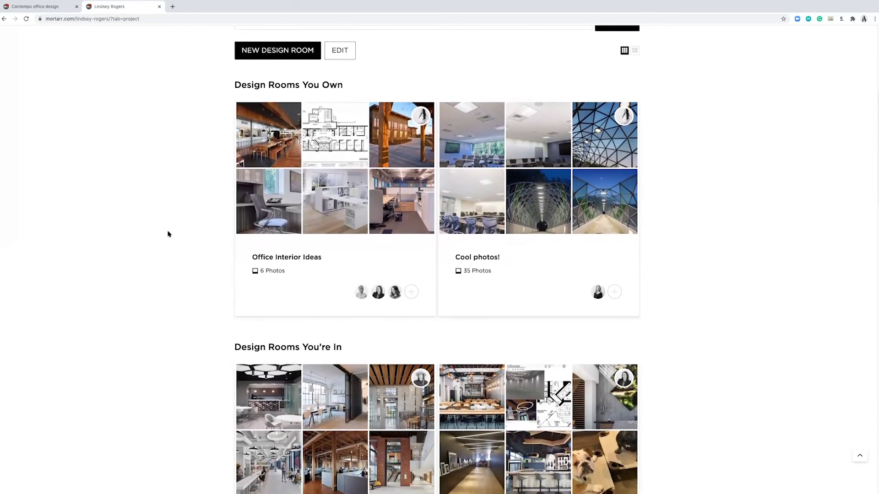
pyautogui.scroll(3, 168, 234)
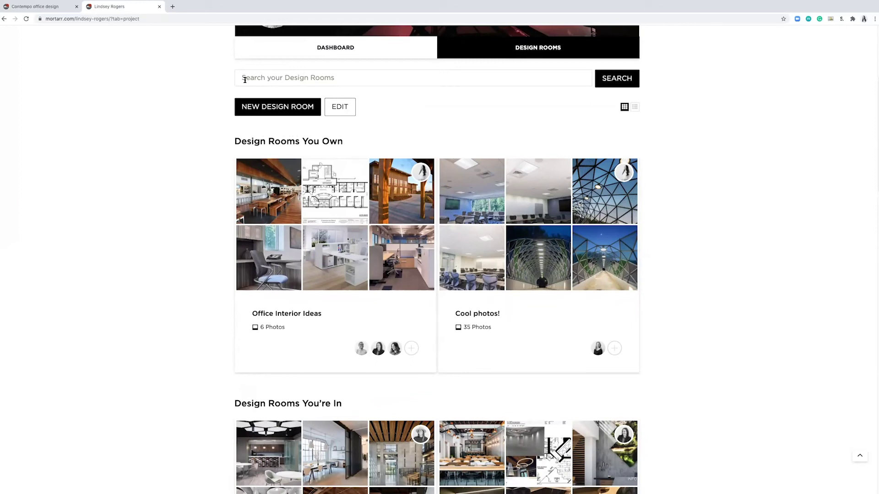
# Browse the collection of design rooms the account collaborates in, from Office Design Inspiration to Inspiration Photo Feed.
pyautogui.scroll(-3, 65, 245)
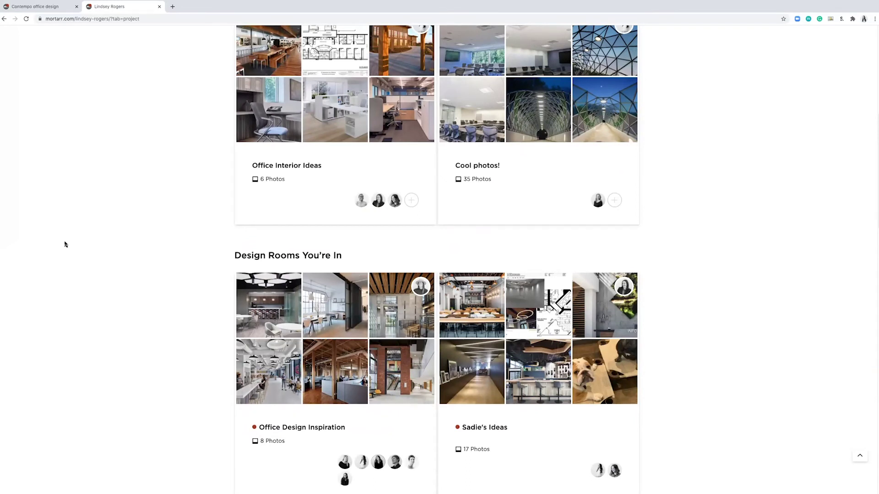
pyautogui.scroll(-5, 66, 244)
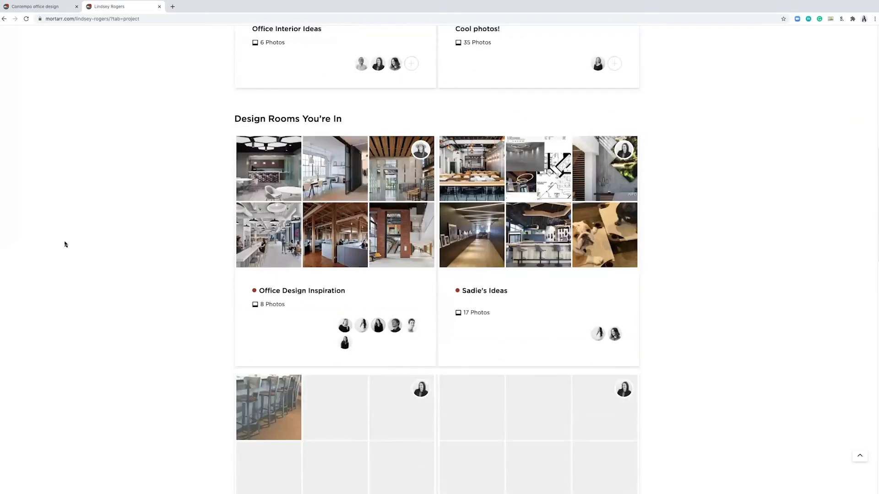
pyautogui.scroll(-2, 66, 245)
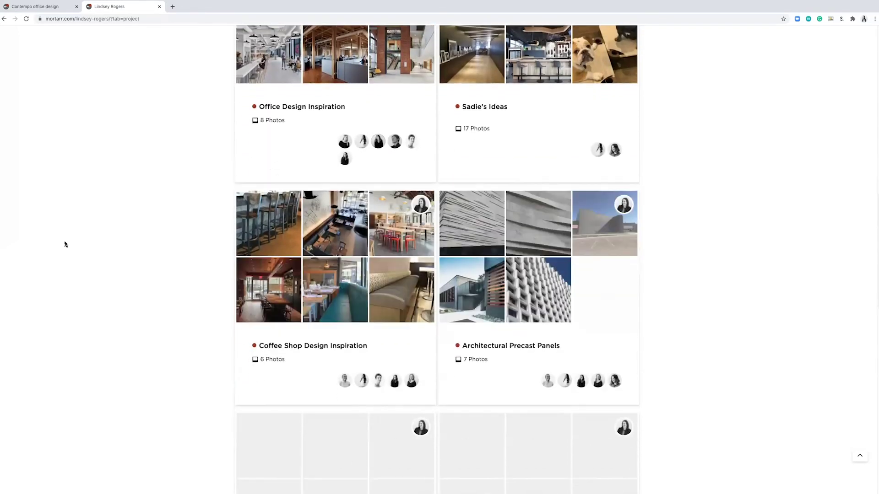
pyautogui.scroll(-3, 66, 244)
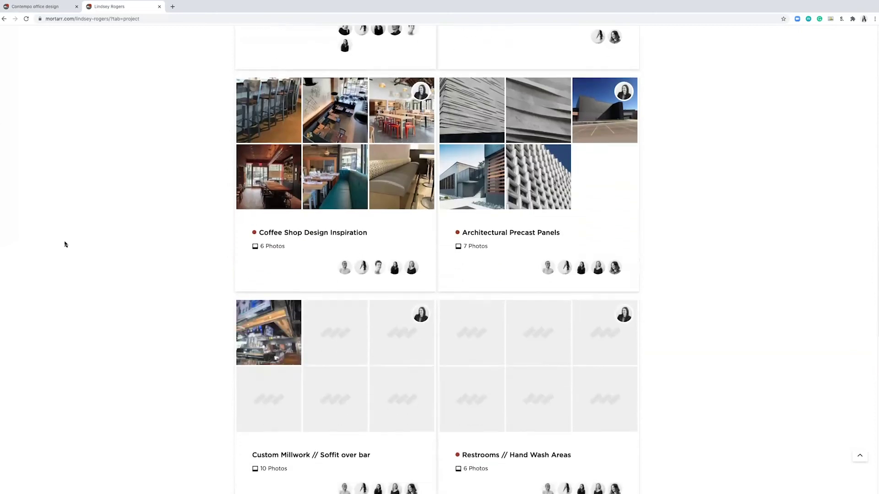
pyautogui.scroll(-4, 65, 244)
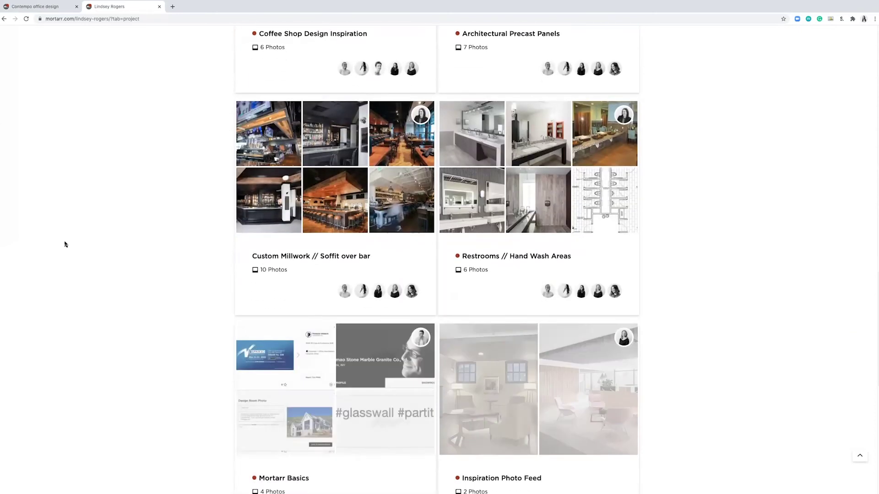
pyautogui.scroll(-2, 66, 244)
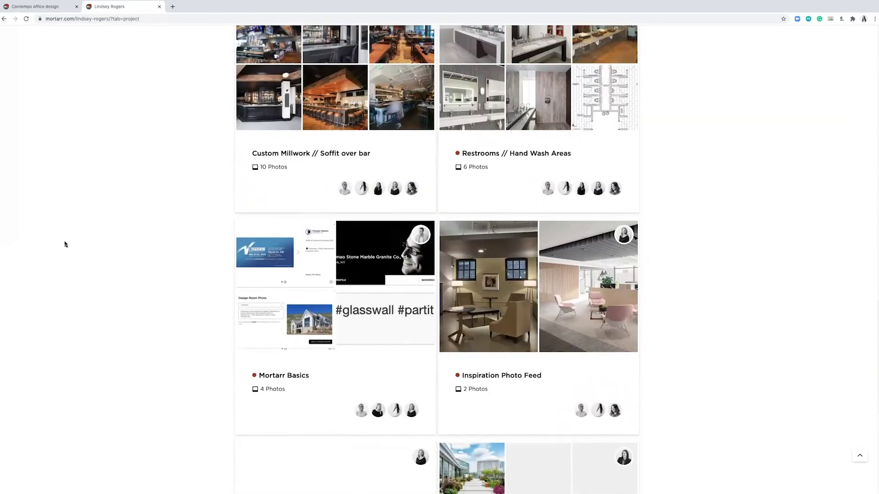
pyautogui.scroll(13, 65, 245)
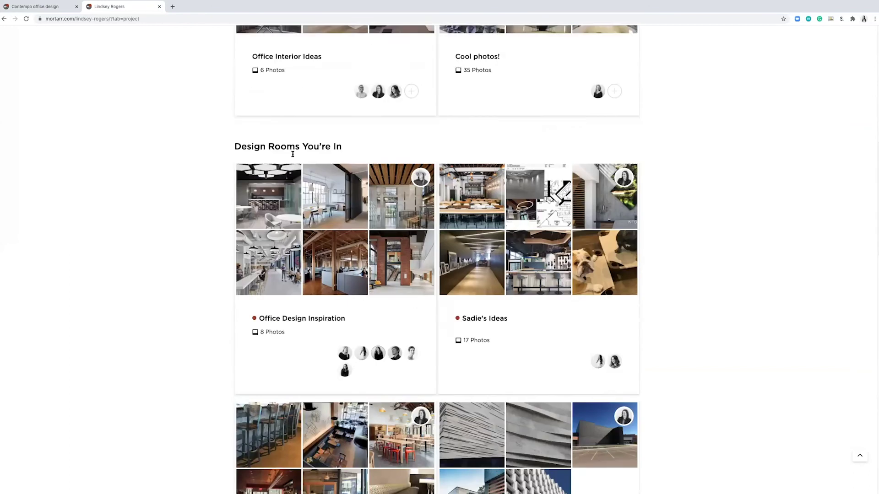
# Open the Edit Design Rooms list to view its reordering and removal options, then cancel and discard any changes.
pyautogui.scroll(5, 292, 158)
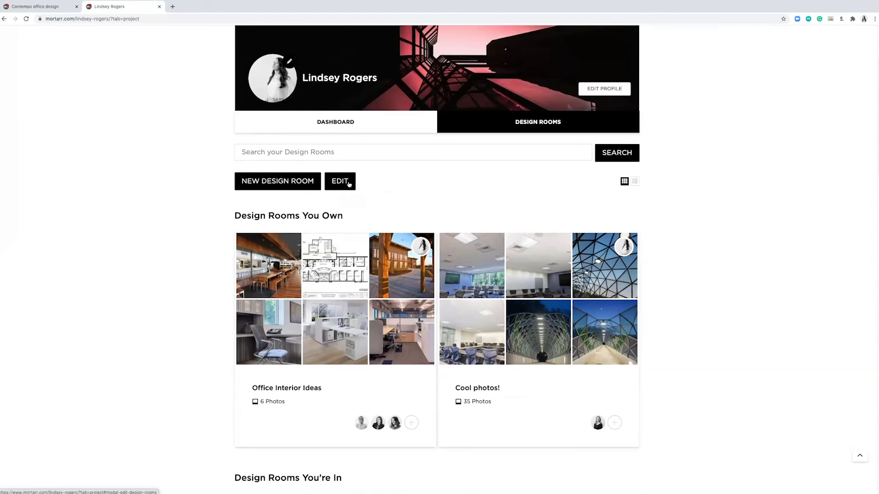
pyautogui.click(349, 184)
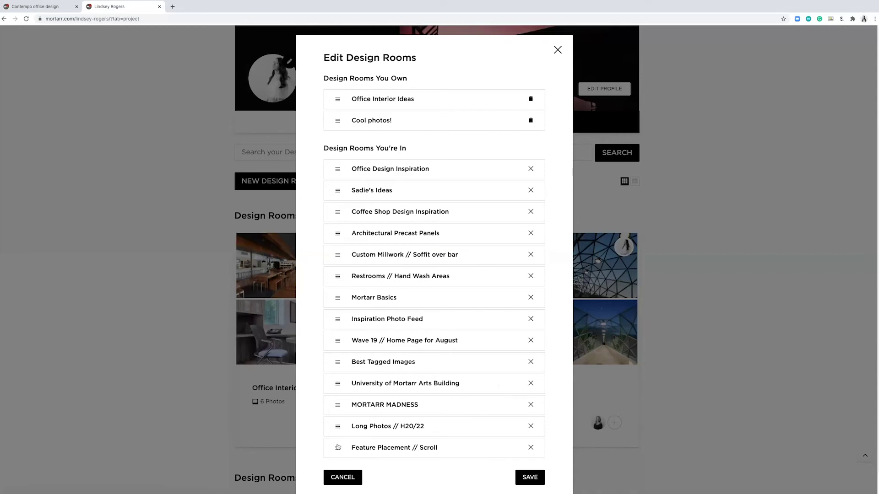
pyautogui.moveTo(338, 448)
pyautogui.mouseDown()
pyautogui.moveTo(341, 355)
pyautogui.moveTo(337, 467)
pyautogui.moveTo(338, 444)
pyautogui.moveTo(339, 451)
pyautogui.mouseUp()
pyautogui.click(342, 477)
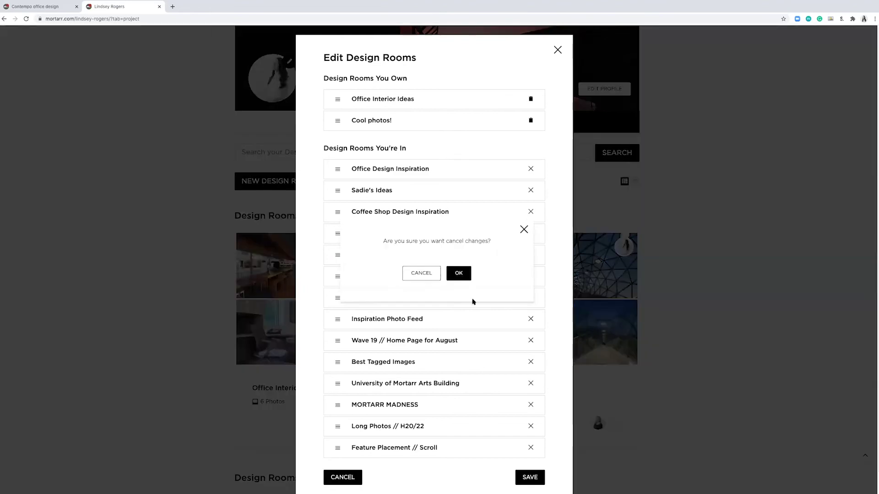
pyautogui.click(458, 273)
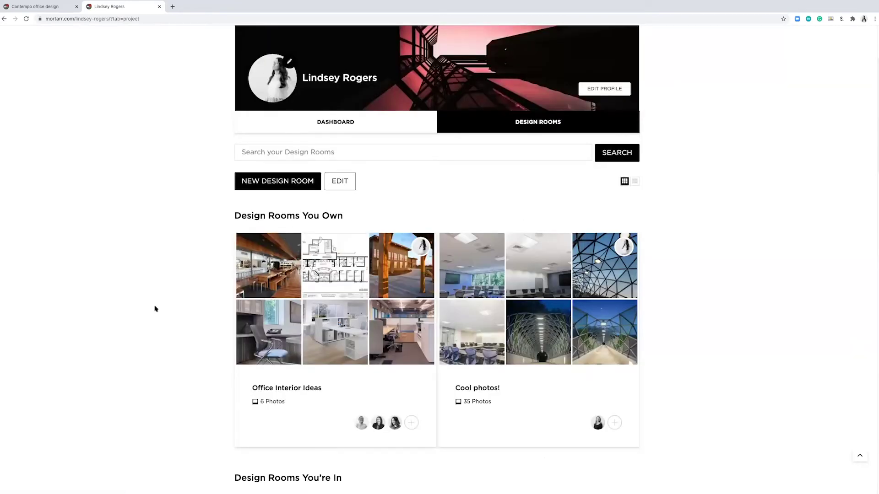
# Log out of the Mortarr account from the Design Rooms overview.
pyautogui.scroll(-1, 155, 309)
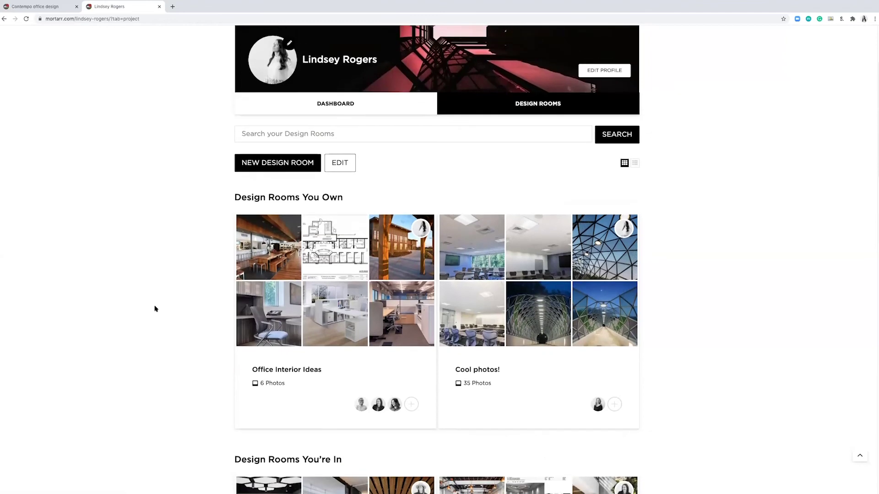
pyautogui.scroll(-1, 155, 309)
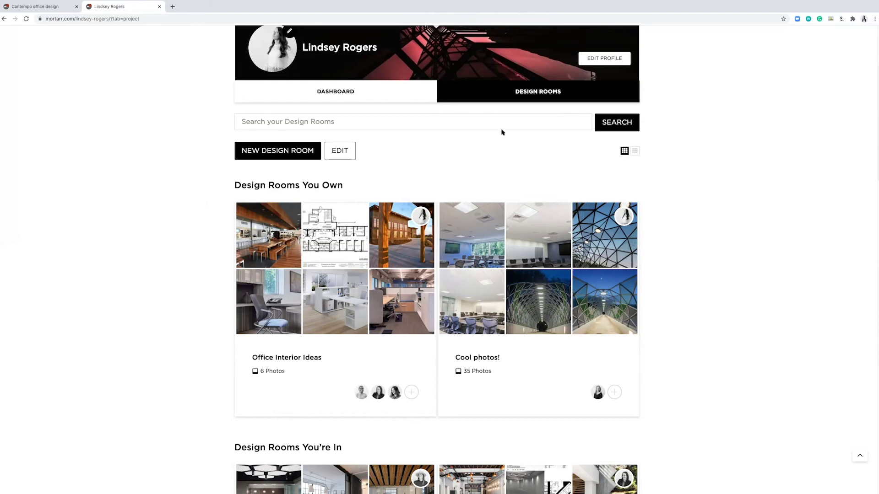
pyautogui.scroll(3, 501, 133)
pyautogui.scroll(2, 654, 35)
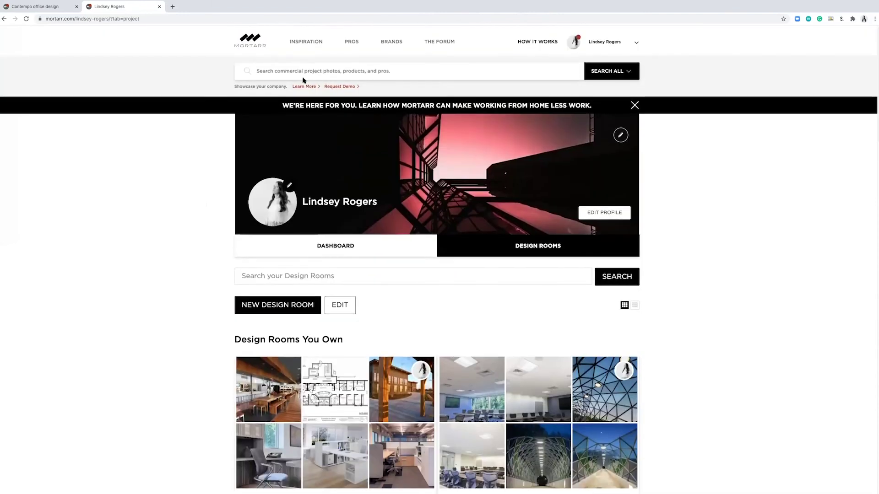
pyautogui.click(635, 41)
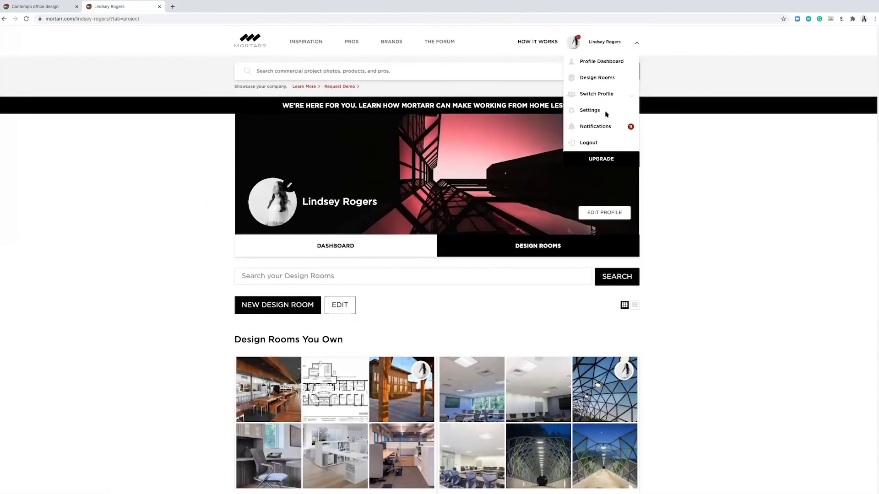
pyautogui.click(591, 142)
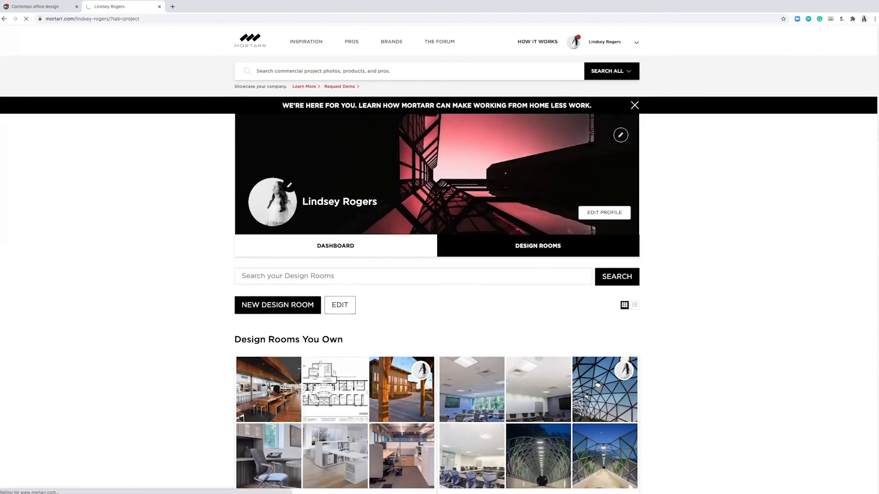